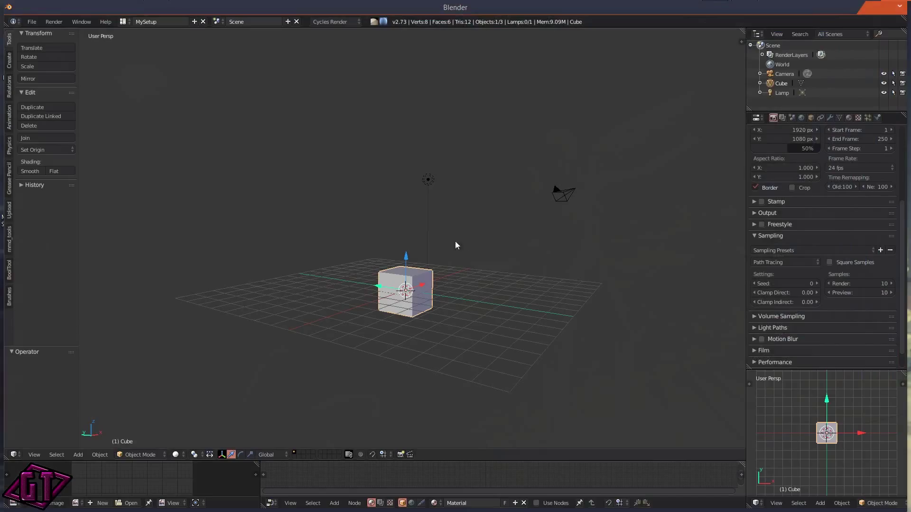
- Join the bottom node editor into the image editor so one area spans the lower window
middle_drag(447, 260, 408, 297)
scroll(379, 306, up, 3)
middle_drag(358, 316, 247, 364)
scroll(297, 392, down, 3)
mouse_move(445, 300)
middle_down()
mouse_move(500, 255)
mouse_move(448, 308)
middle_up()
scroll(447, 308, down, 3)
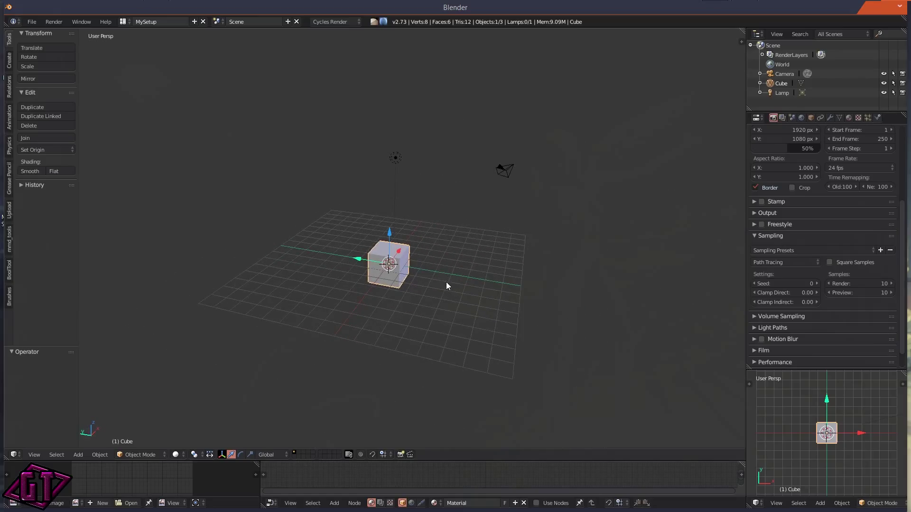
drag(263, 465, 379, 476)
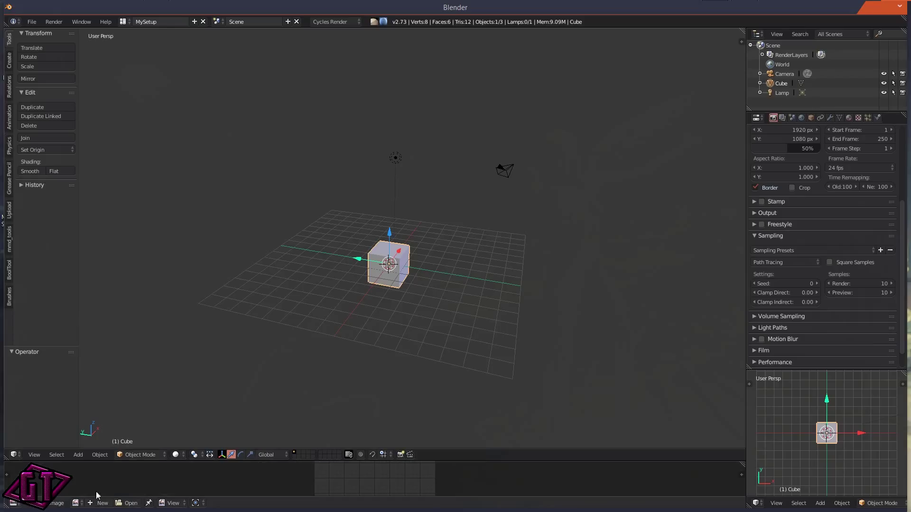
- Make the bottom area a Timeline and join the small bottom-right 3D view into Properties
click(13, 503)
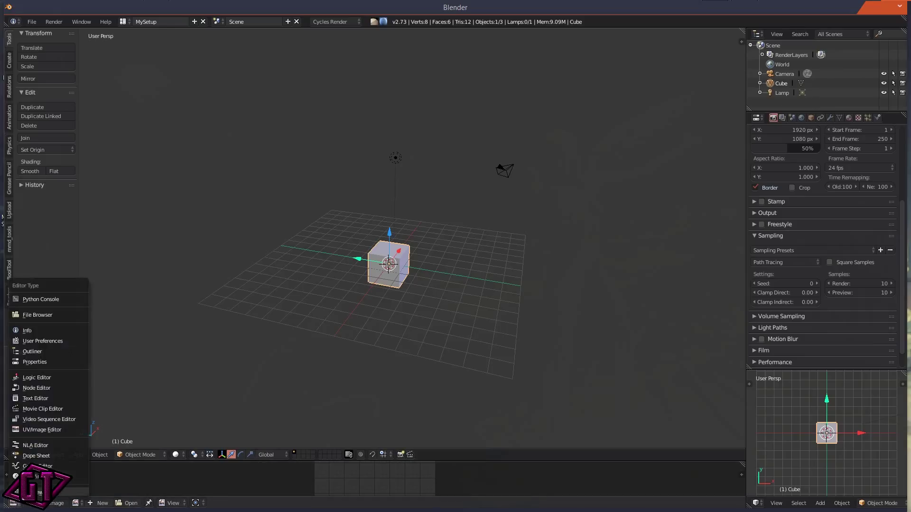
click(35, 476)
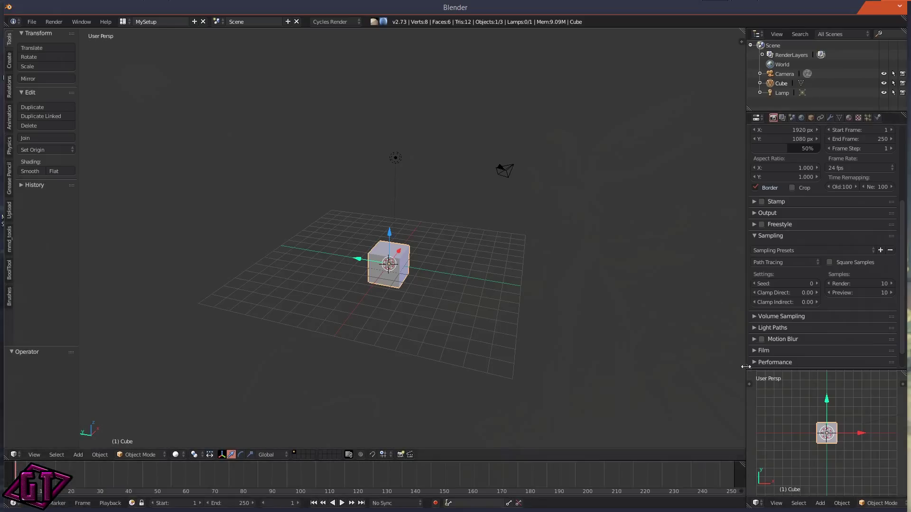
drag(746, 366, 729, 406)
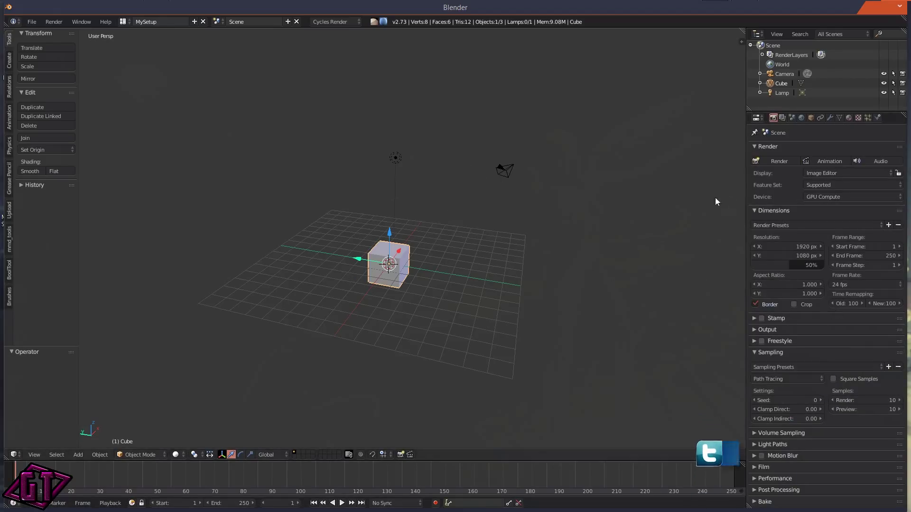
- Show and then hide the viewport's N properties sidebar
middle_drag(259, 283, 412, 280)
scroll(411, 283, up, 3)
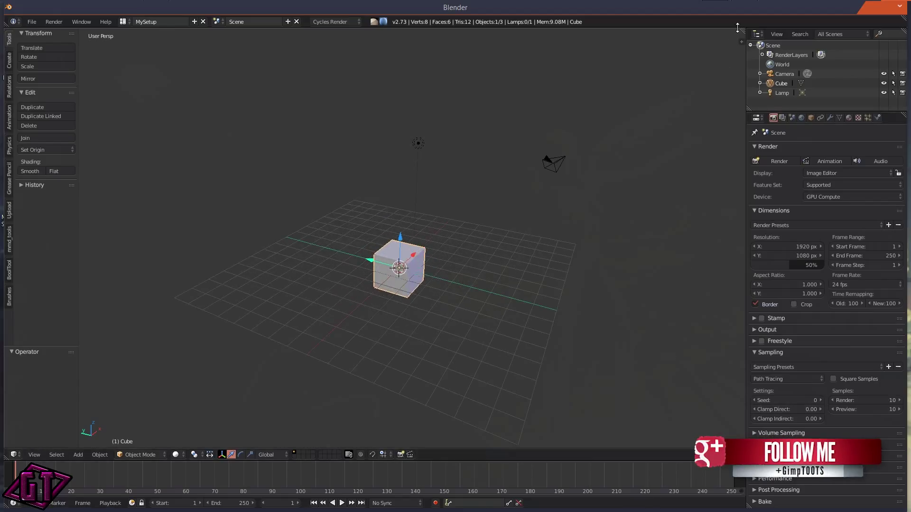
key(n)
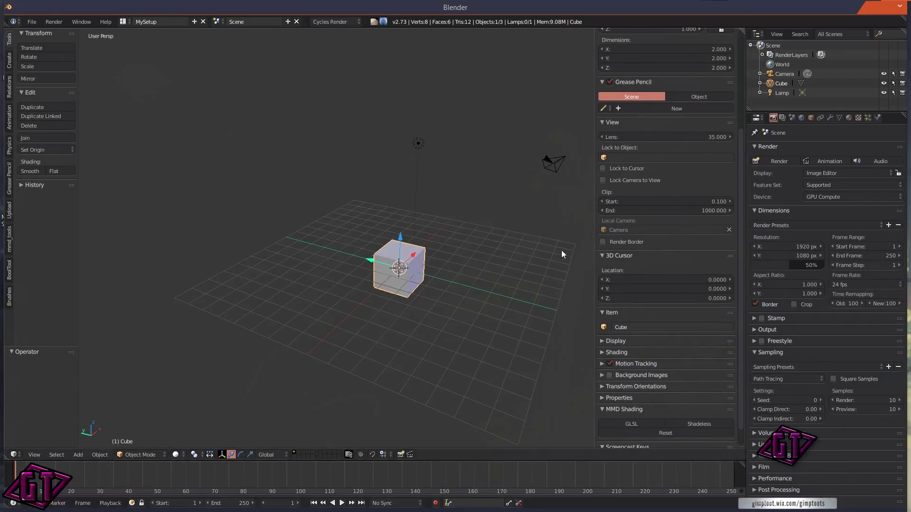
key(n)
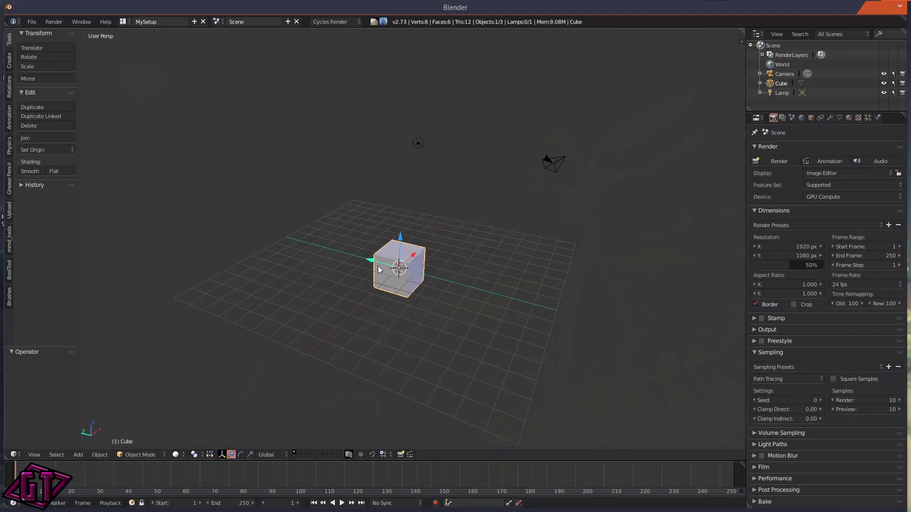
middle_drag(524, 232, 427, 272)
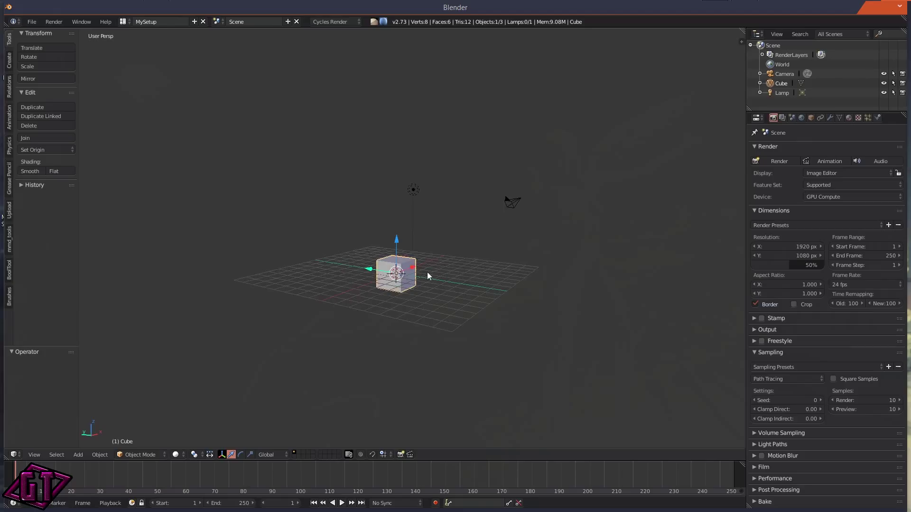
- Delete the default cube
key(x)
click(423, 273)
scroll(463, 301, up, 3)
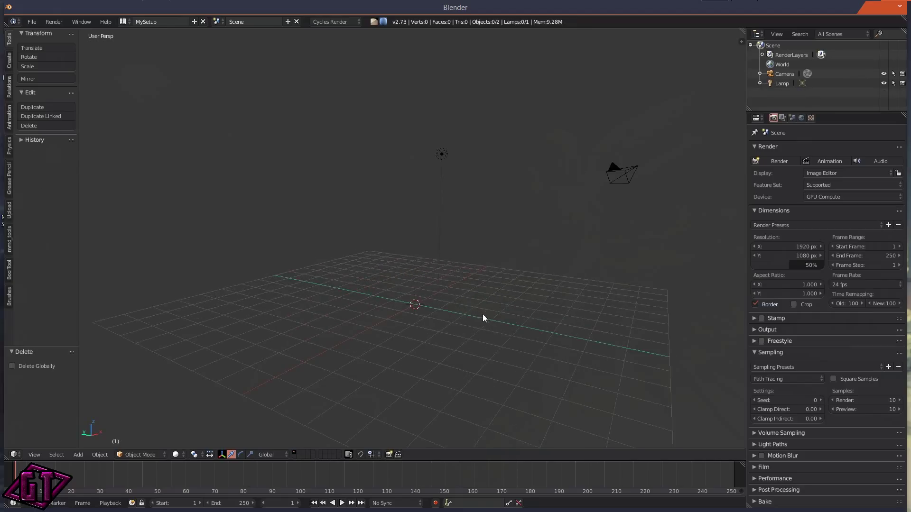
- Start the Screencast Keys display with text size 64, mouse size 58 and X position 14
key(n)
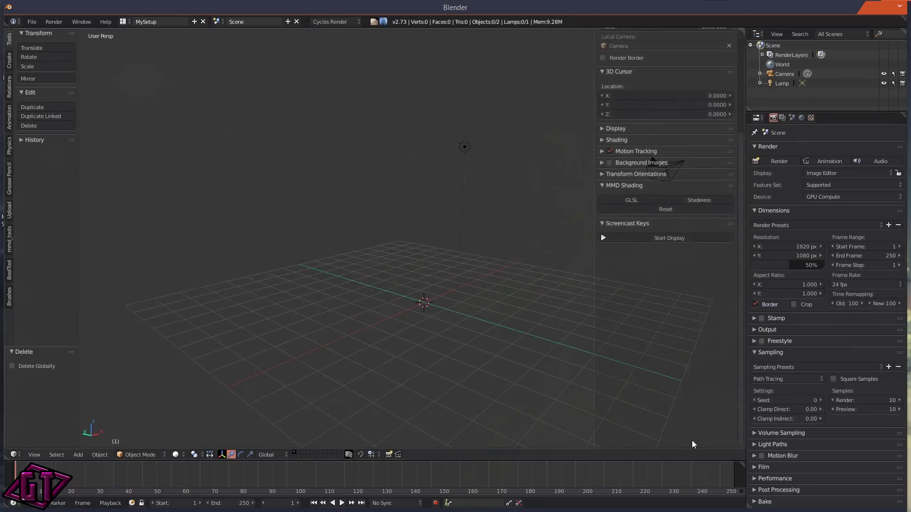
click(630, 237)
click(615, 259)
text(64)
key(Return)
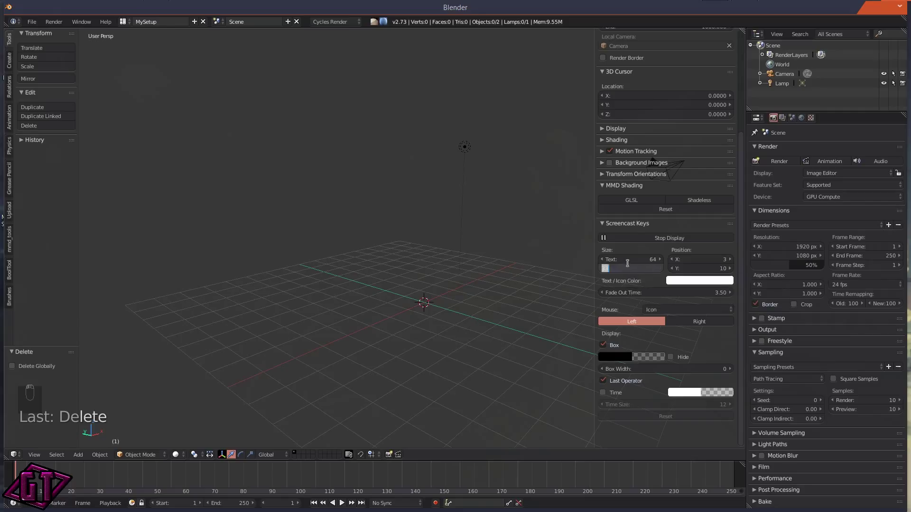
text(58)
key(Return)
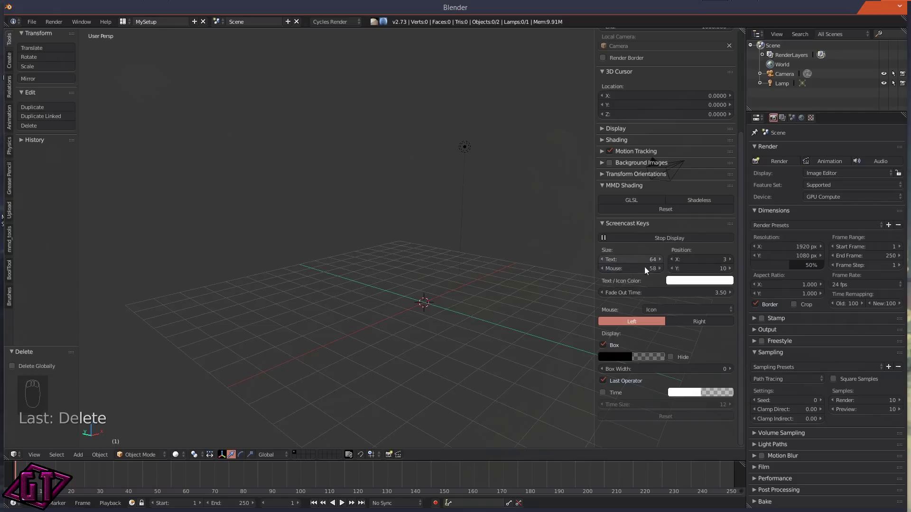
drag(704, 263, 664, 264)
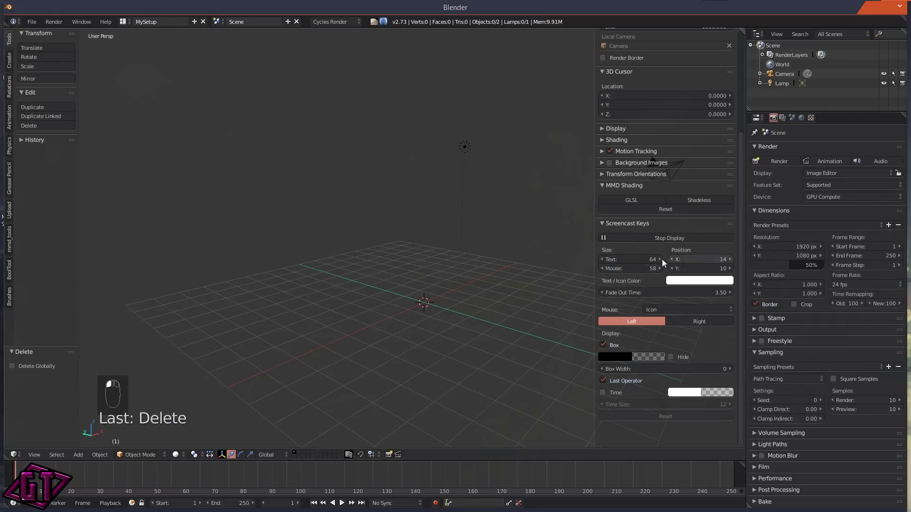
key(n)
middle_drag(424, 307, 406, 340)
click(32, 22)
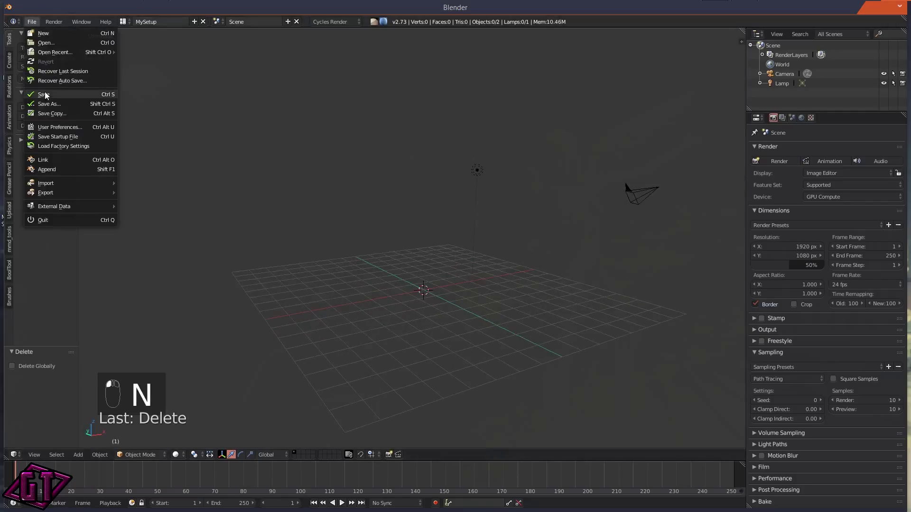
click(60, 127)
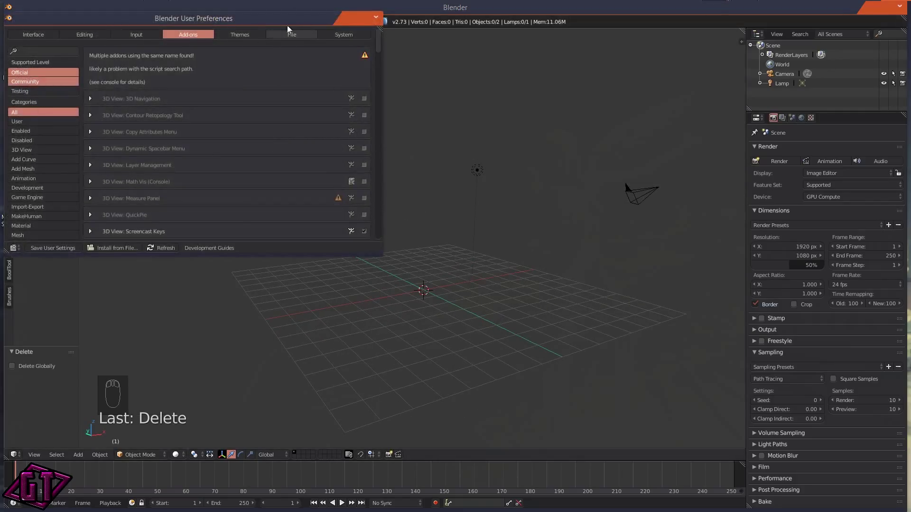
double_click(359, 16)
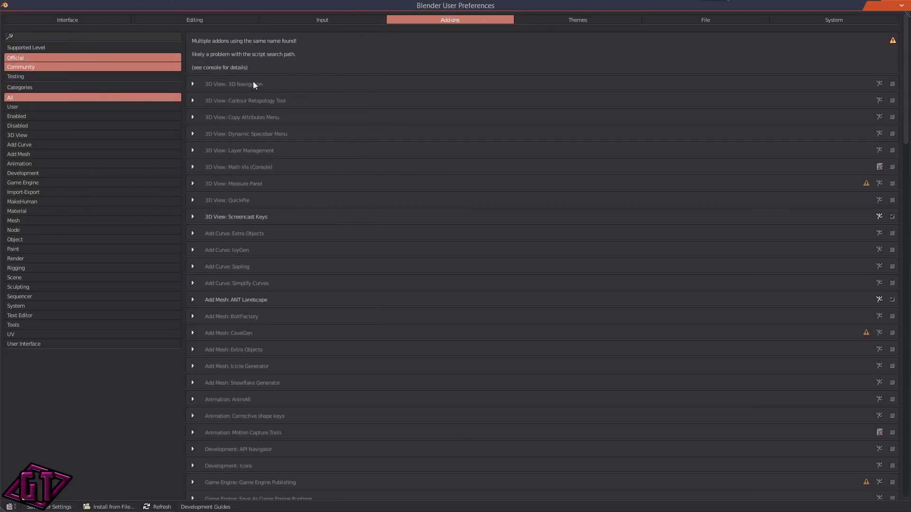
click(73, 34)
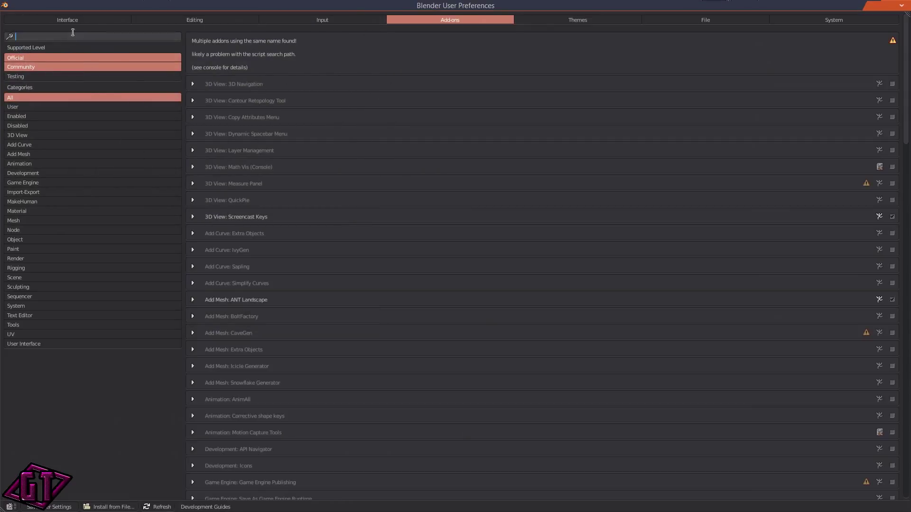
text(plane)
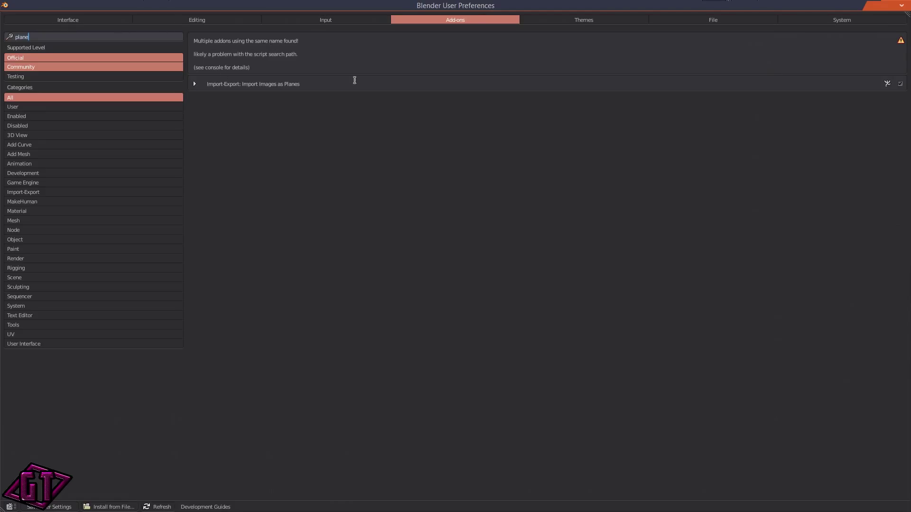
click(252, 41)
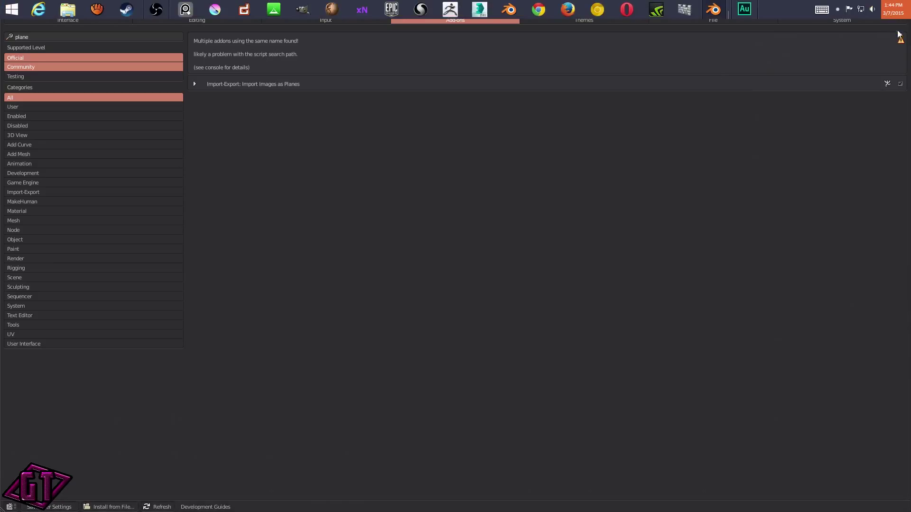
click(900, 10)
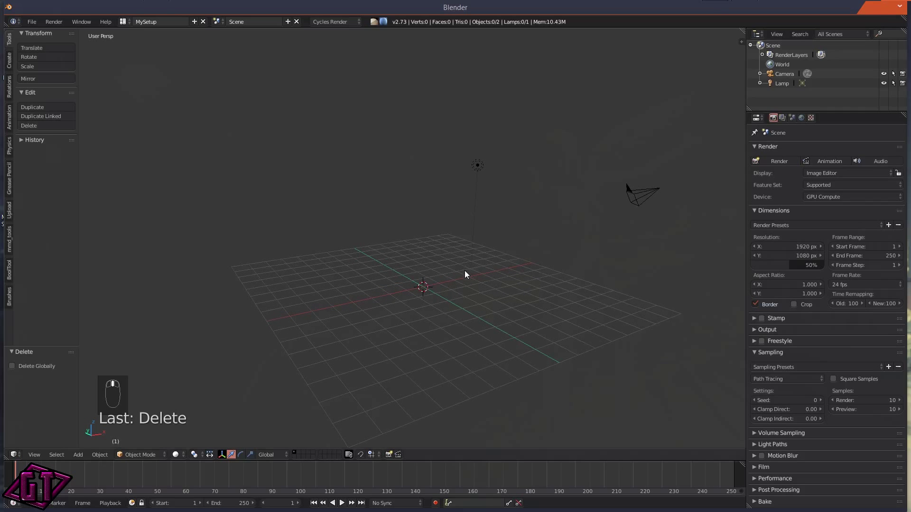
- Switch to front orthographic view and set the render engine to Blender Render
key(KP_1)
key(KP_5)
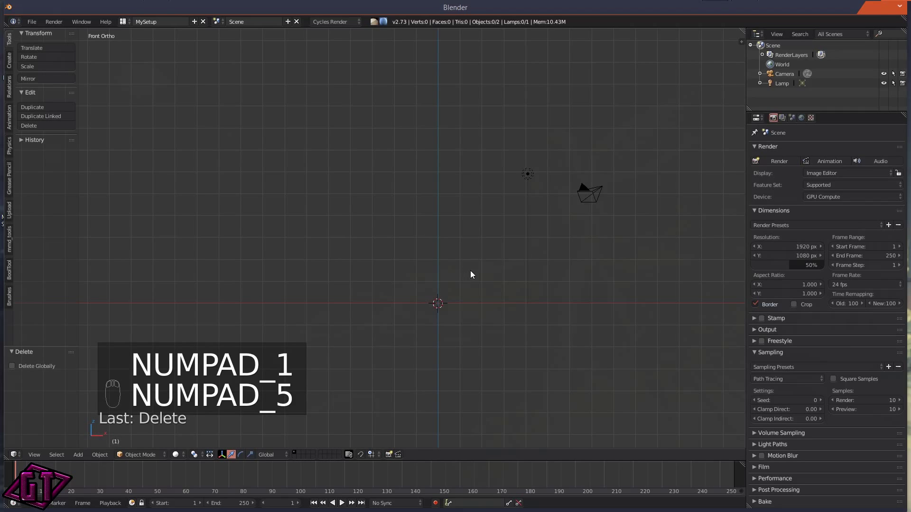
scroll(521, 308, up, 4)
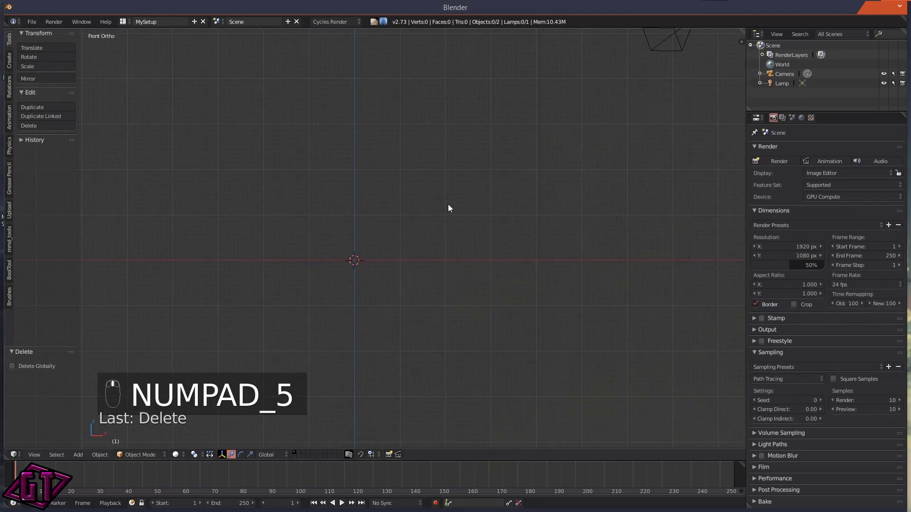
click(337, 21)
click(341, 30)
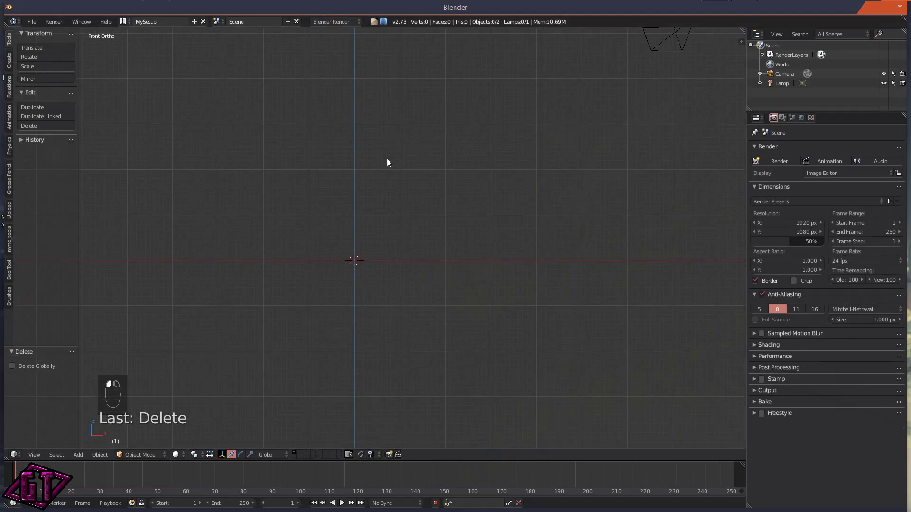
- Recentre the view and bring up the Add menu's Mesh submenu
shift+middle_drag(350, 232, 416, 217)
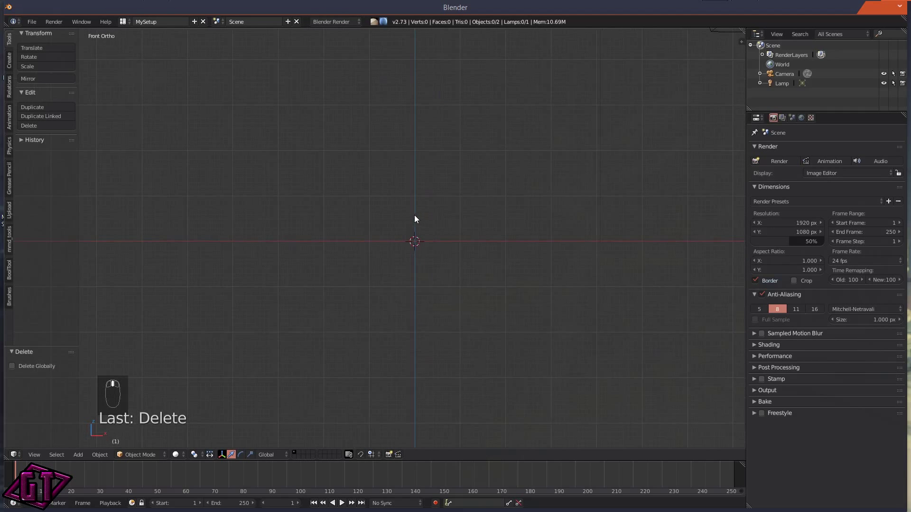
key(shift+a)
mouse_move(415, 216)
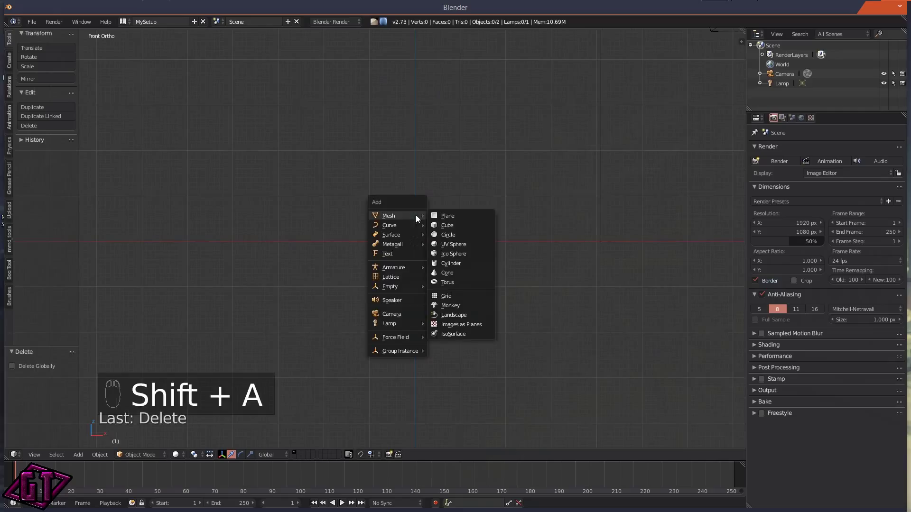
- Import QuickTips.jpg from the Desktop as an image plane with Shadeless and Z Transparency
click(476, 325)
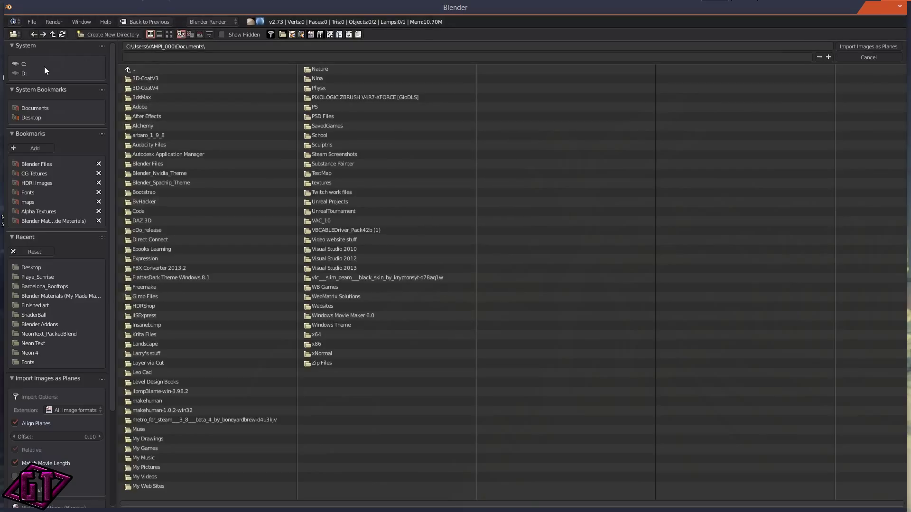
click(36, 119)
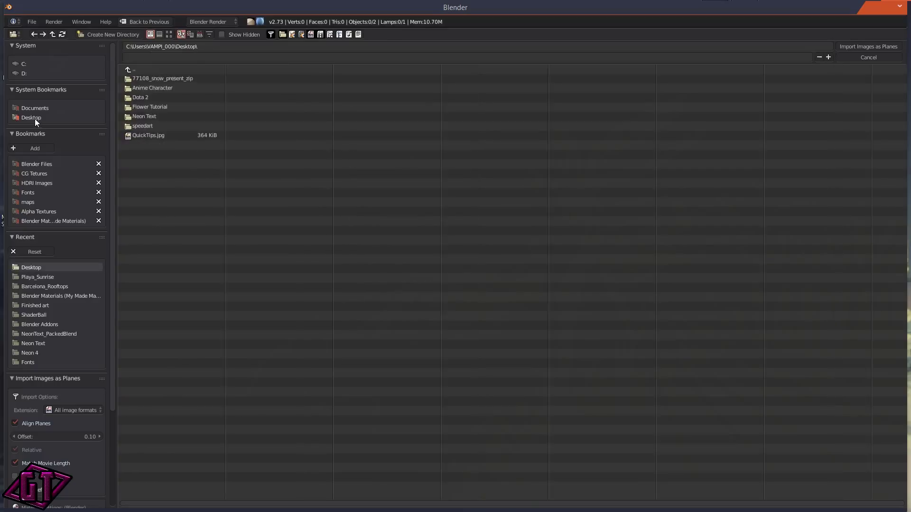
click(160, 135)
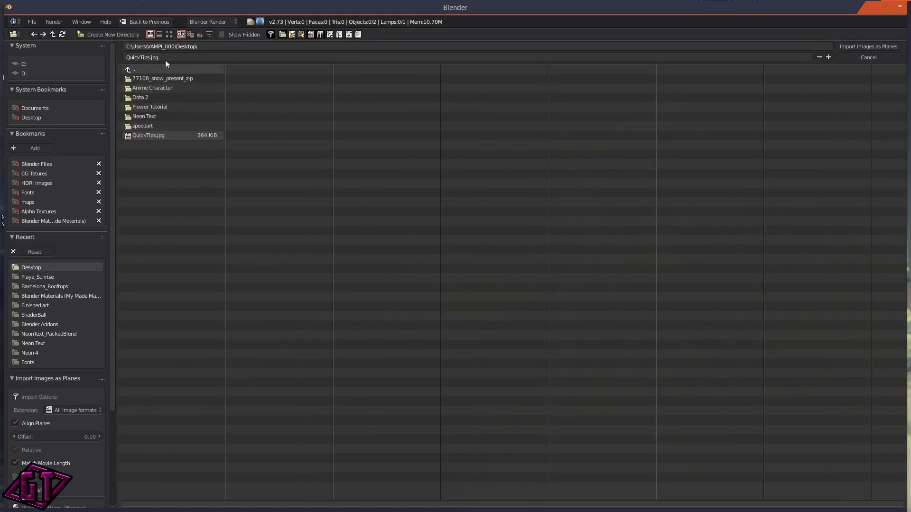
drag(114, 325, 119, 458)
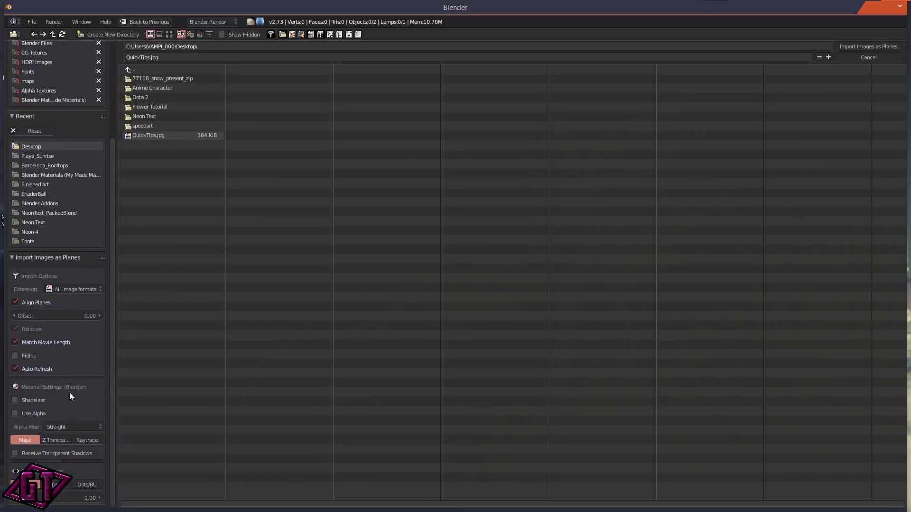
ctrl+middle_drag(70, 397, 68, 388)
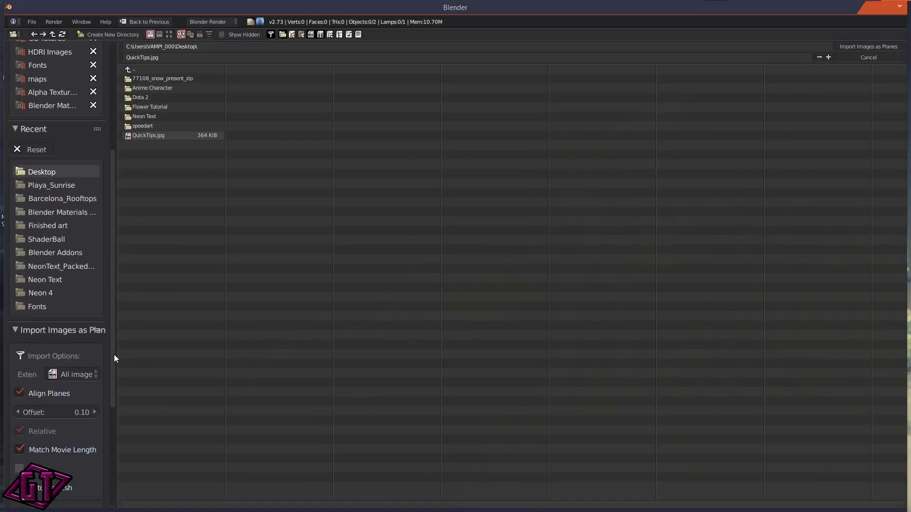
drag(116, 344, 311, 470)
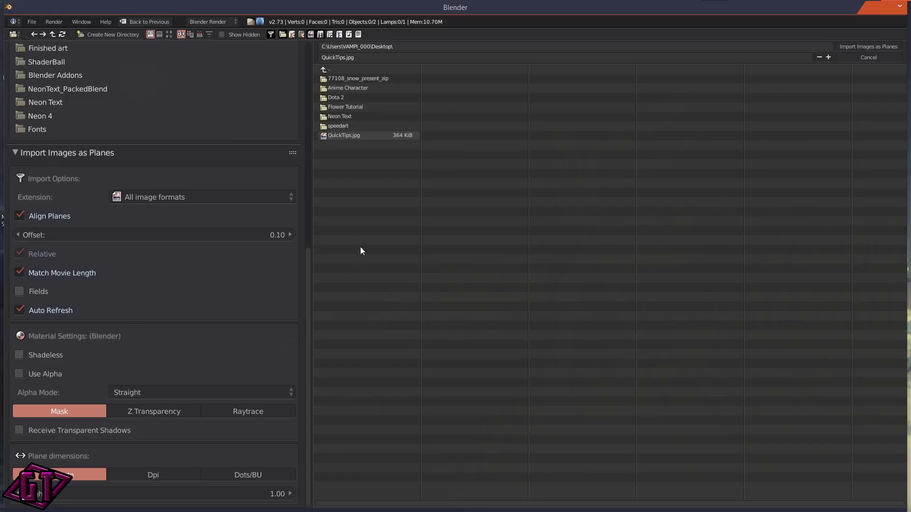
click(19, 355)
click(152, 412)
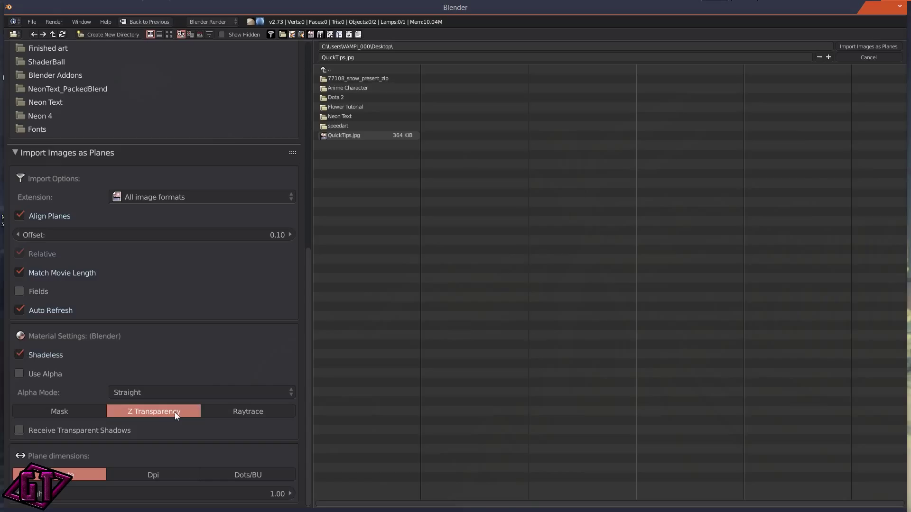
click(854, 46)
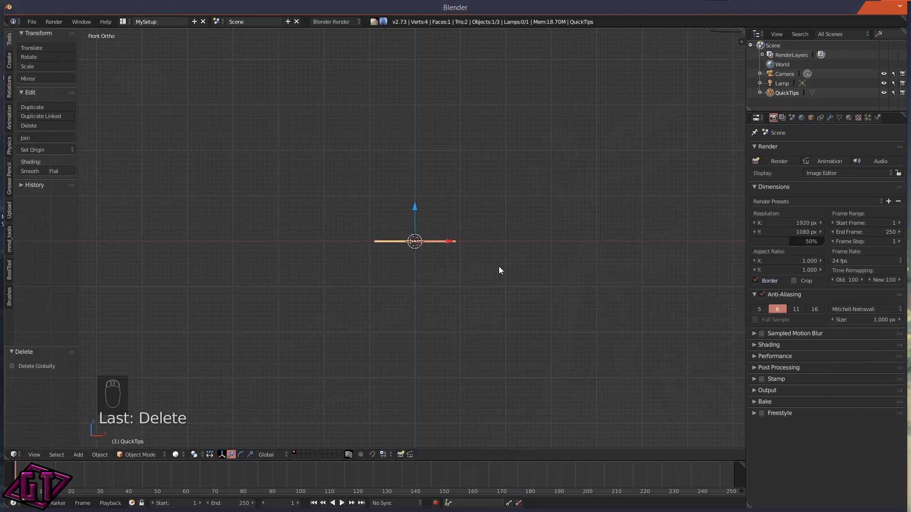
- In front view, rotate the QuickTips plane 90° about the X axis
middle_drag(523, 224, 514, 281)
key(KP_1)
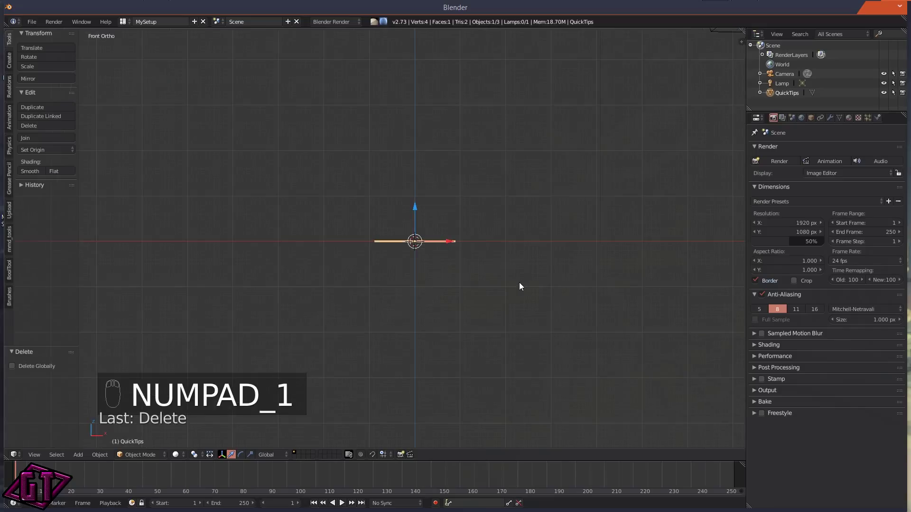
scroll(460, 279, up, 3)
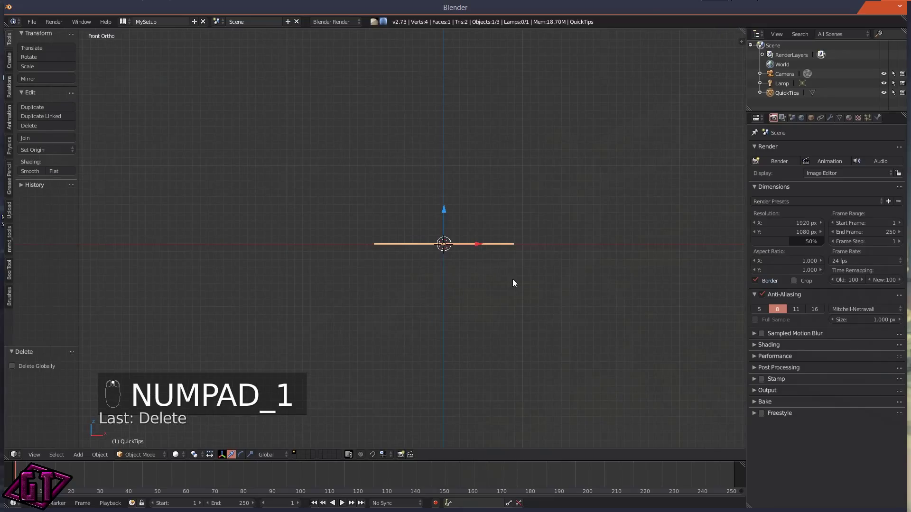
key(r)
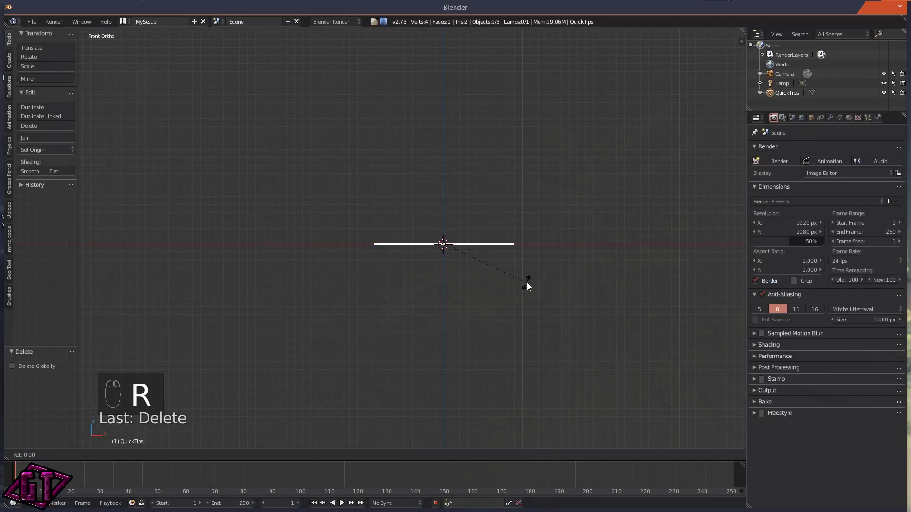
key(x)
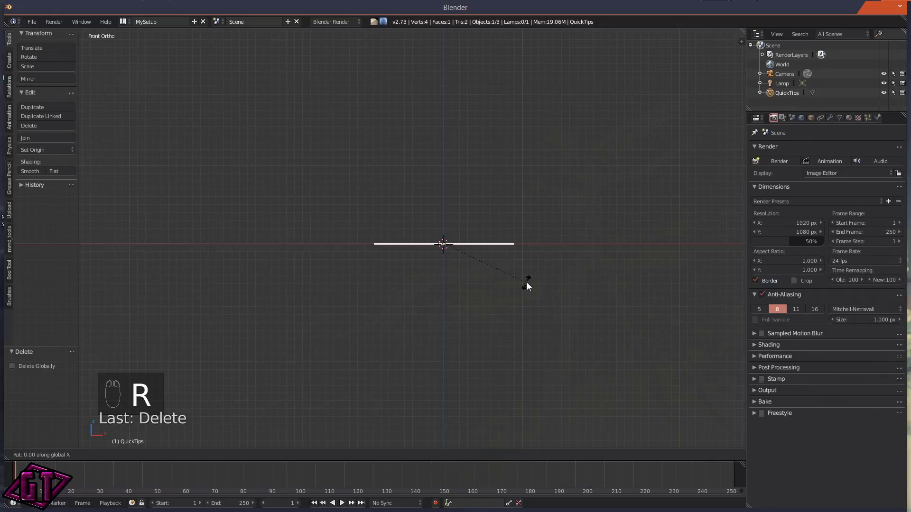
text(90)
key(Return)
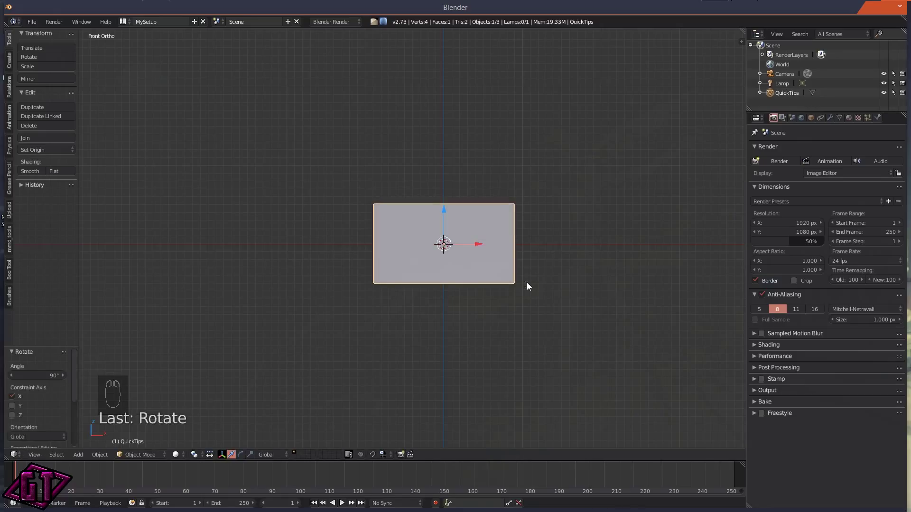
- Scale the QuickTips plane uniformly to 3.922
scroll(593, 284, down, 4)
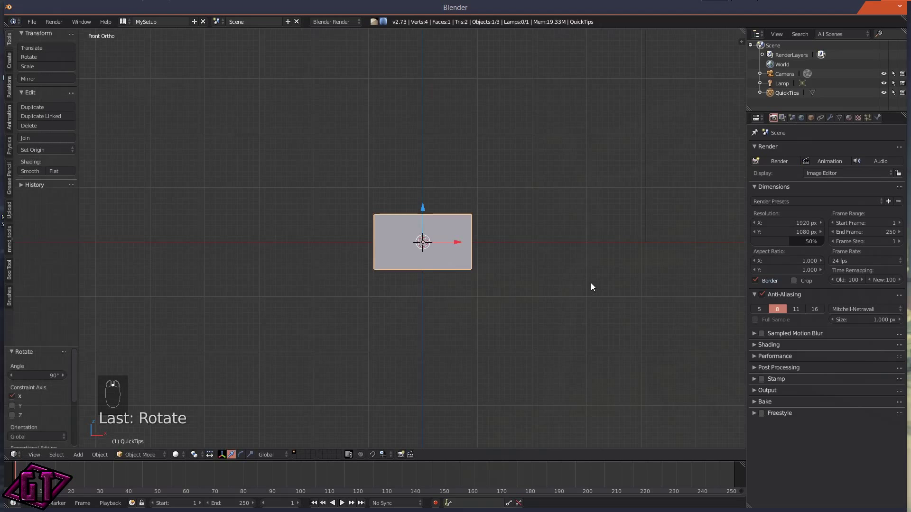
key(s)
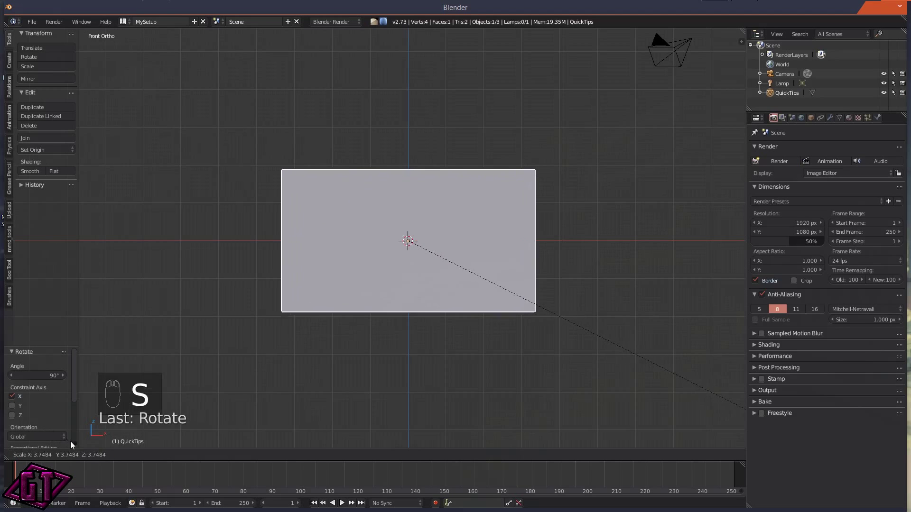
click(388, 254)
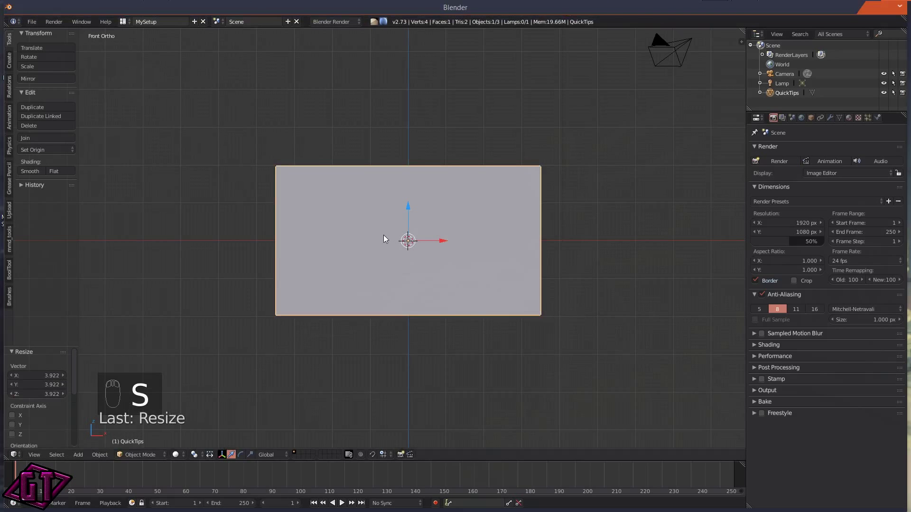
- Set viewport shading to Material so the plane displays its handwritten title image
key(z)
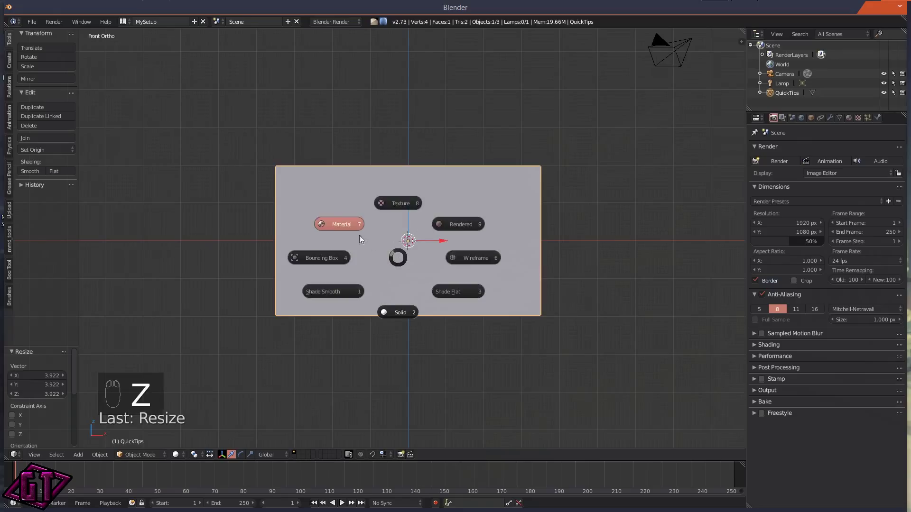
click(330, 224)
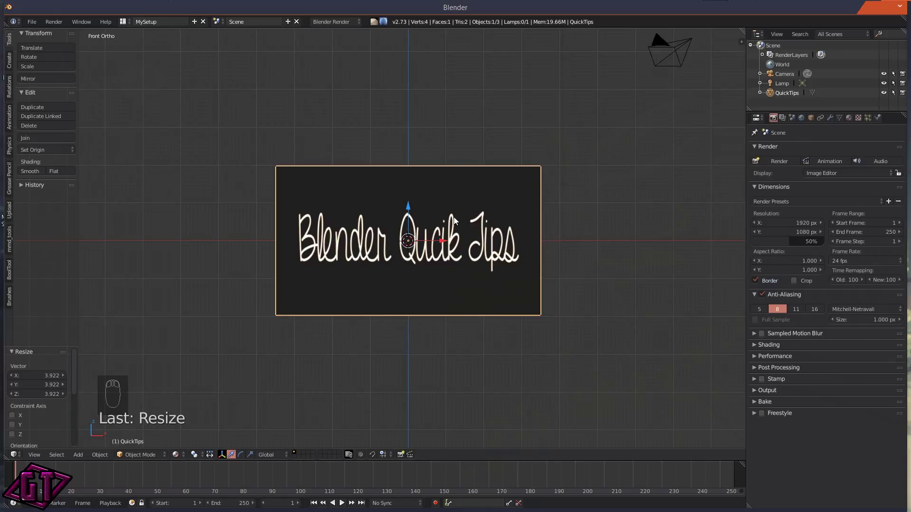
scroll(546, 199, down, 2)
scroll(427, 233, up, 4)
scroll(304, 239, down, 3)
scroll(451, 286, down, 2)
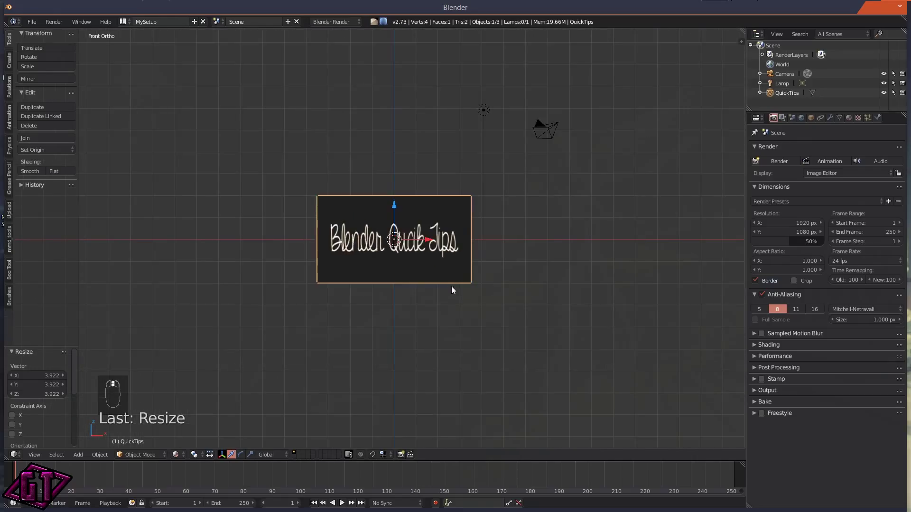
scroll(483, 251, up, 4)
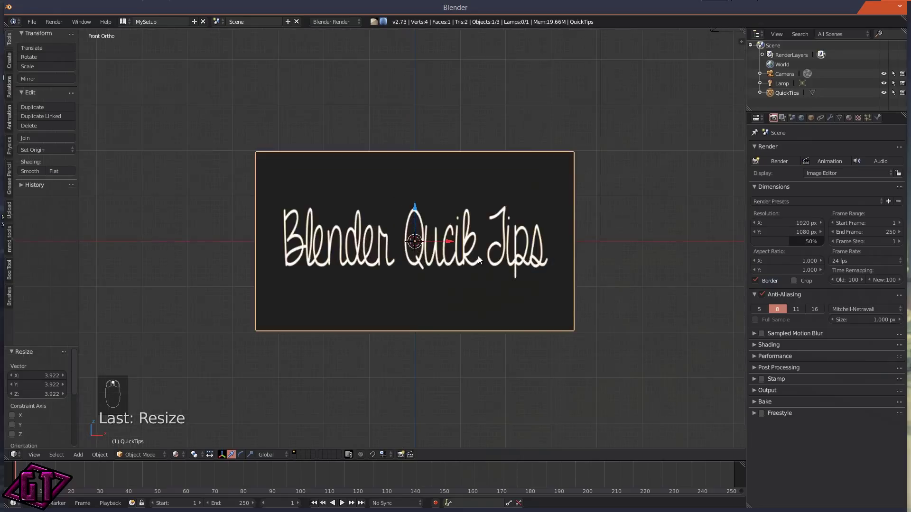
scroll(453, 210, up, 2)
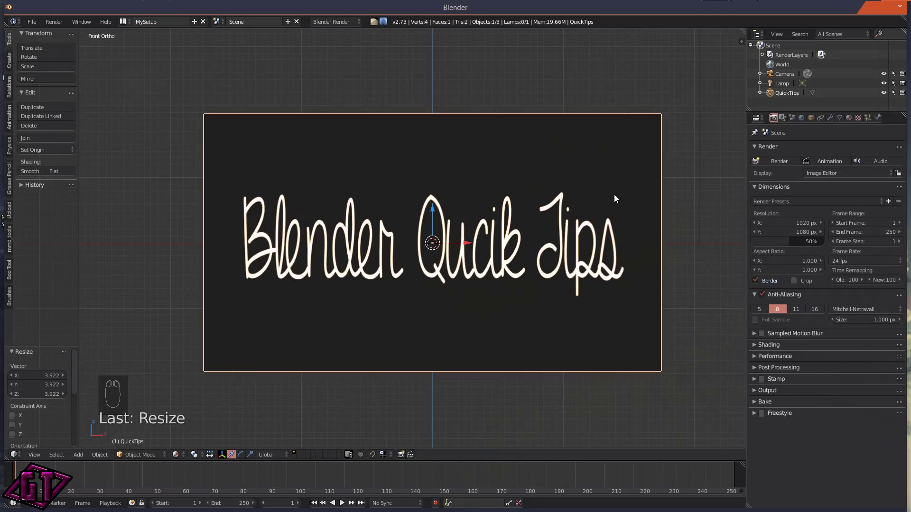
scroll(459, 209, down, 4)
scroll(458, 210, up, 3)
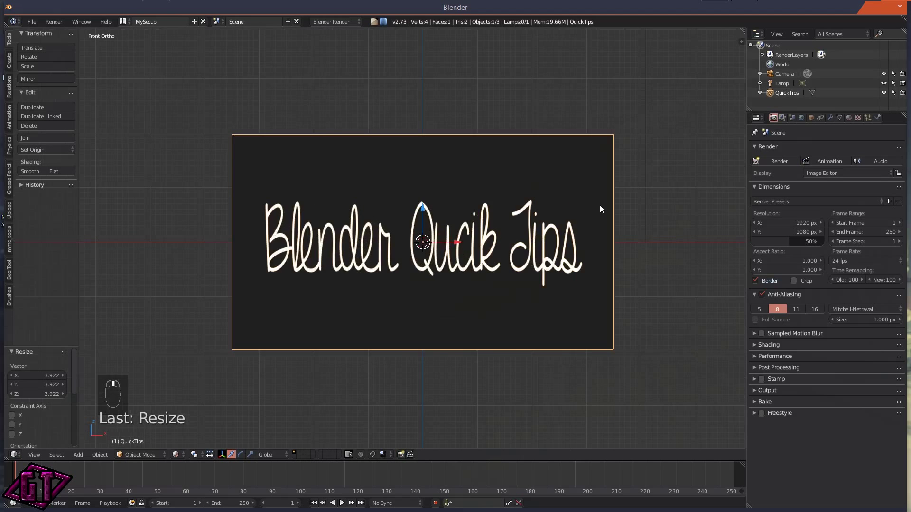
scroll(503, 215, down, 2)
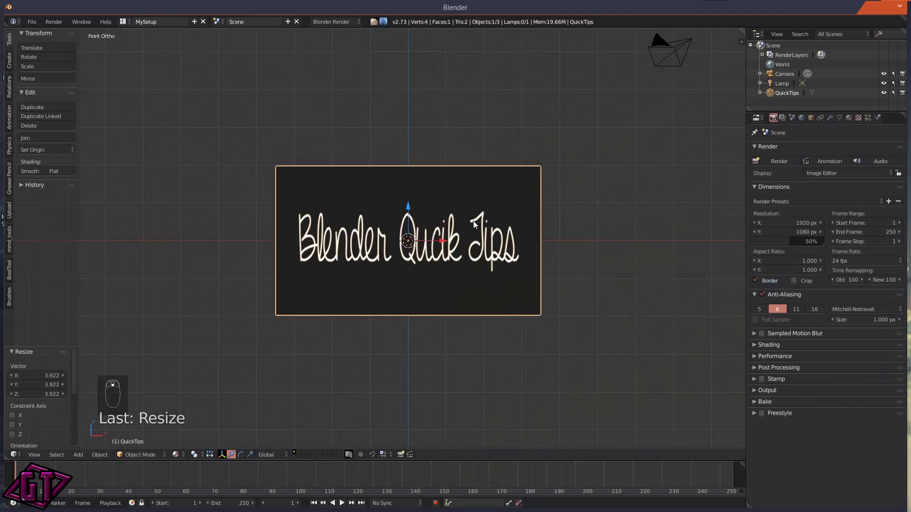
- Delete the QuickTips plane and switch the render engine back to Cycles Render
key(x)
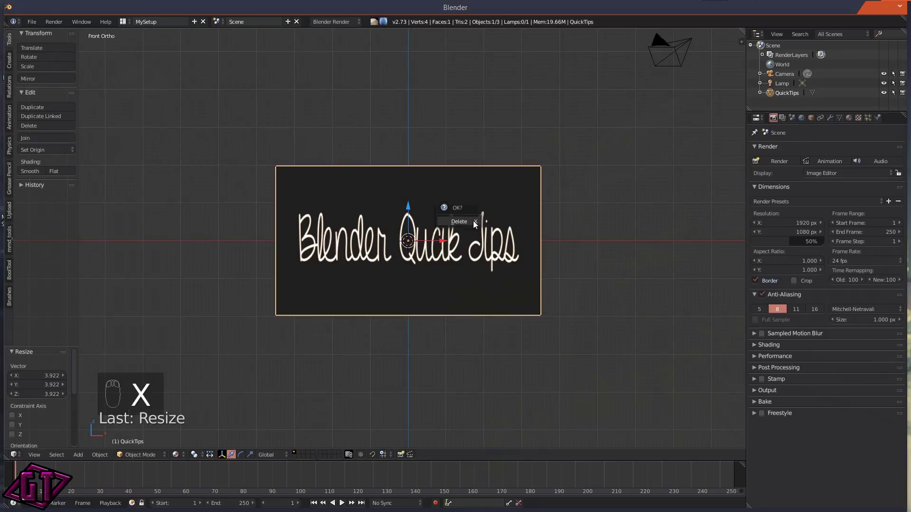
click(473, 220)
click(347, 21)
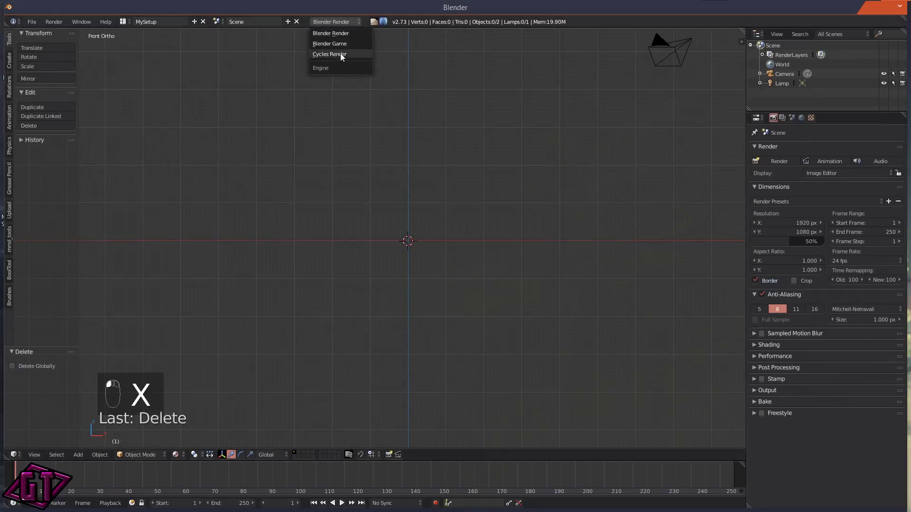
click(341, 55)
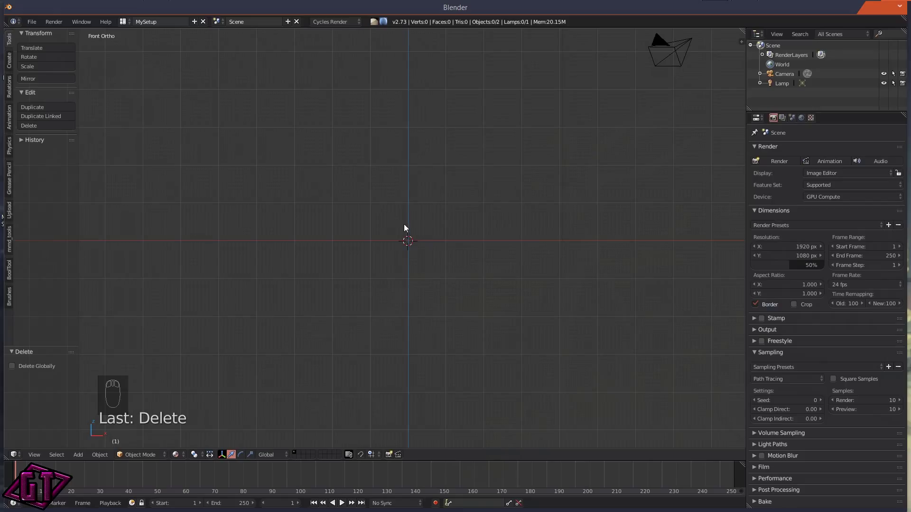
- Import QuickTips.jpg as an image plane with an Emission & Transparent material
key(shift+a)
mouse_move(409, 224)
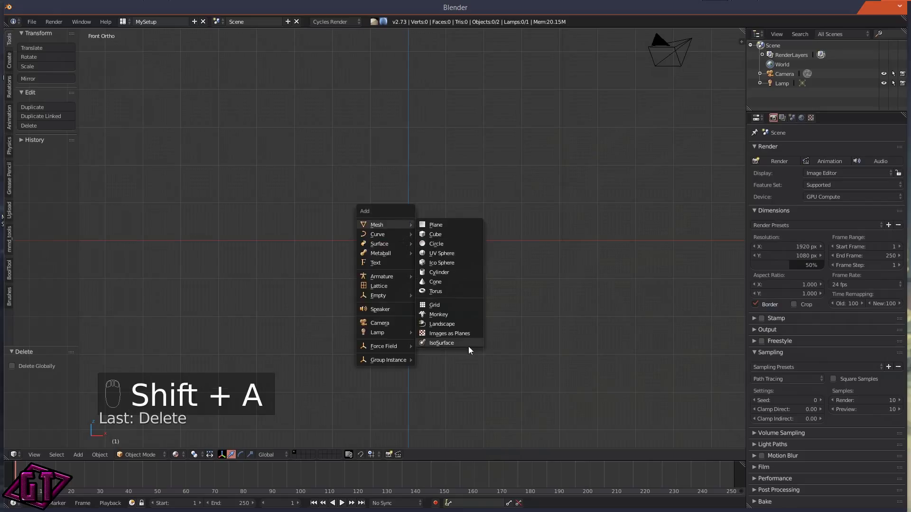
click(465, 332)
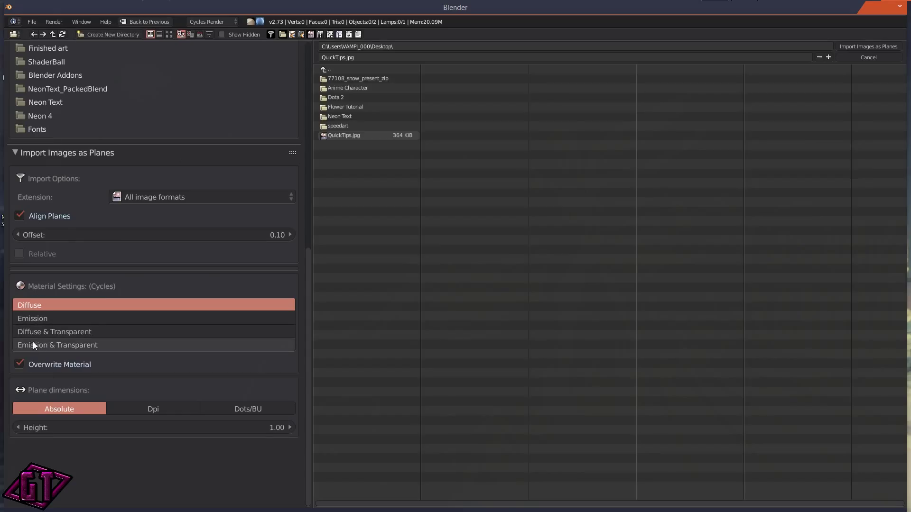
click(76, 345)
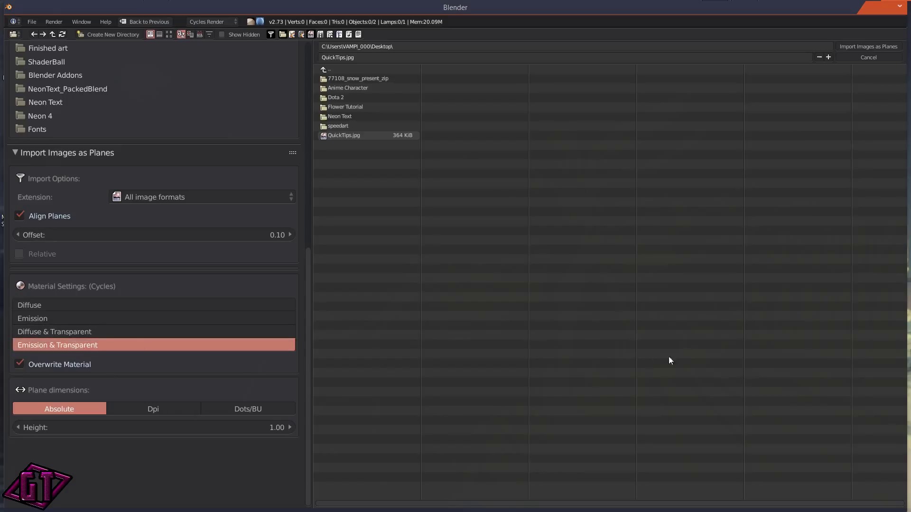
click(859, 47)
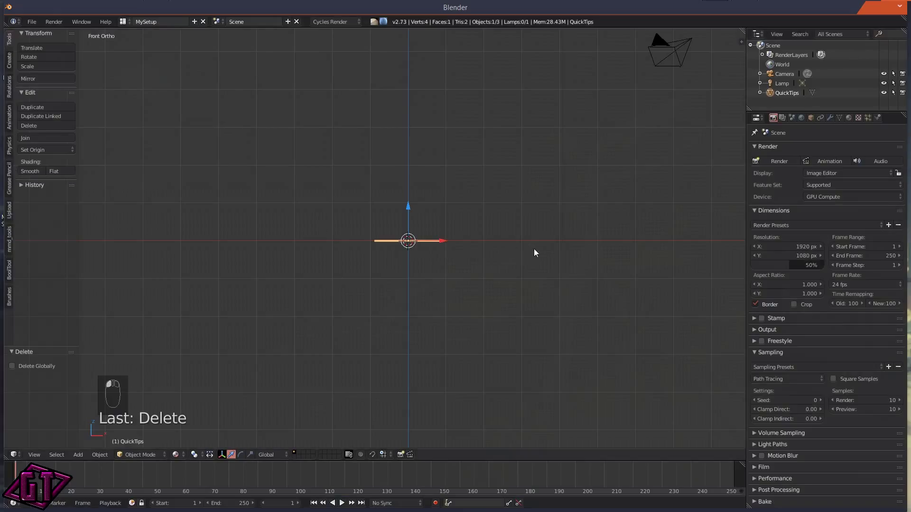
- Rotate the new QuickTips plane 90° about the X axis
key(r)
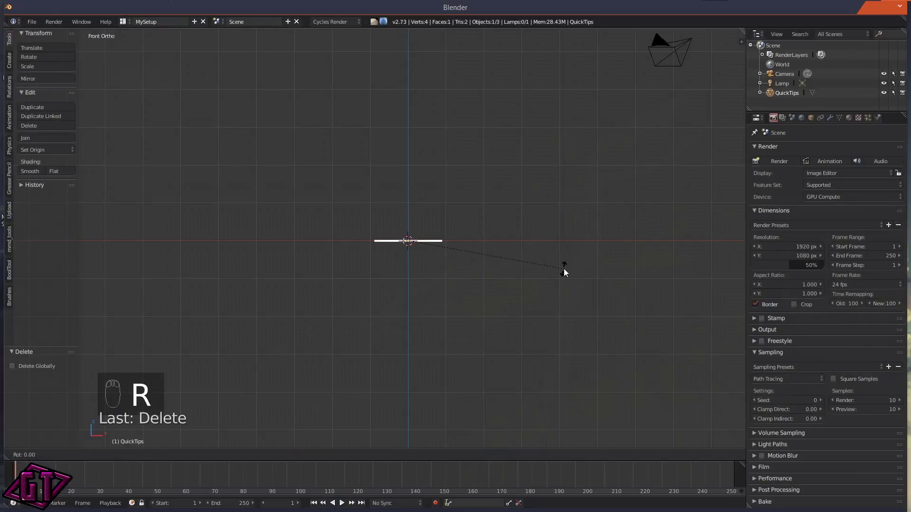
key(x)
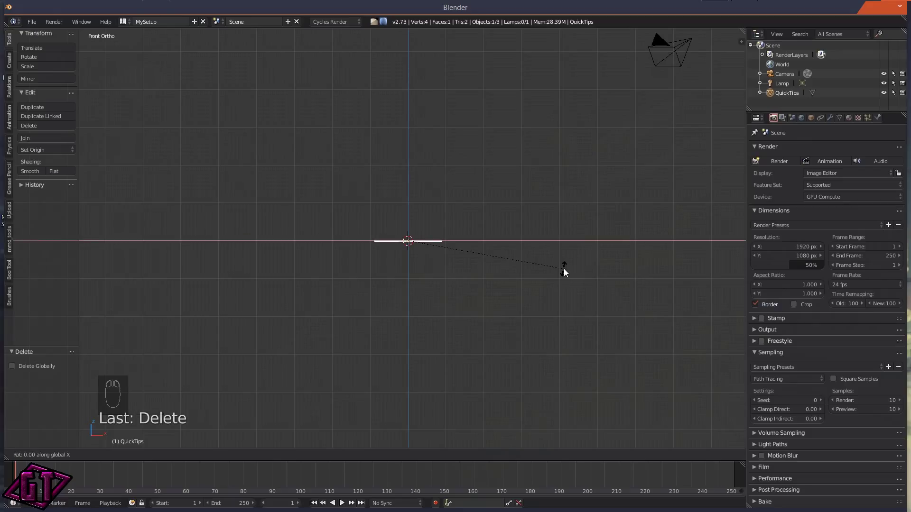
text(90)
key(Return)
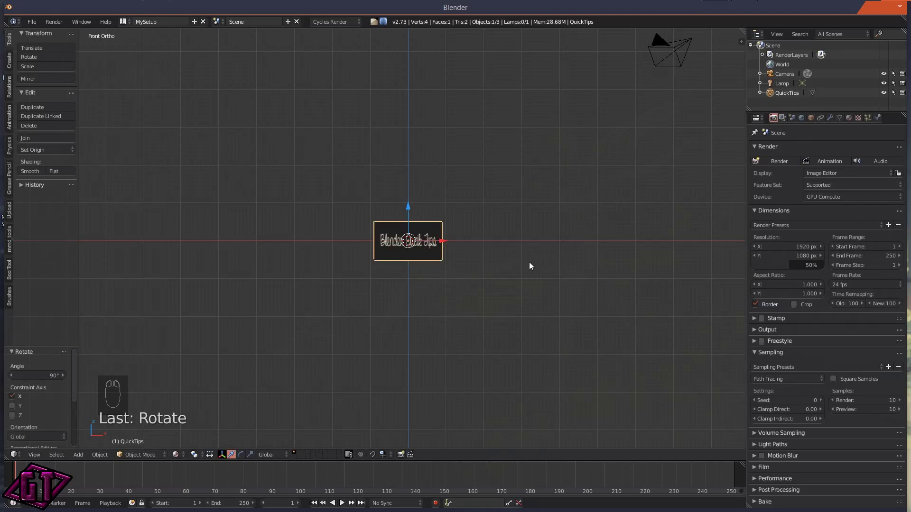
- Scale the QuickTips plane up to about 4.546 and view it from above
key(s)
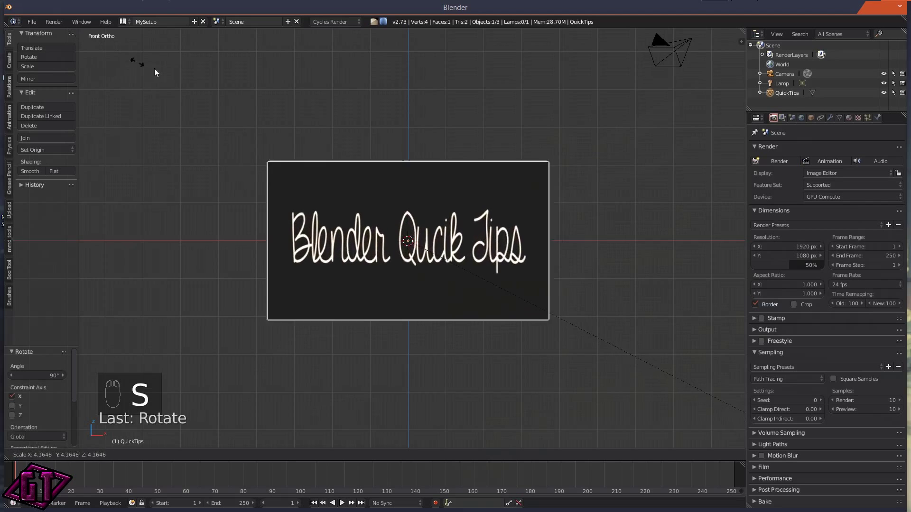
click(185, 81)
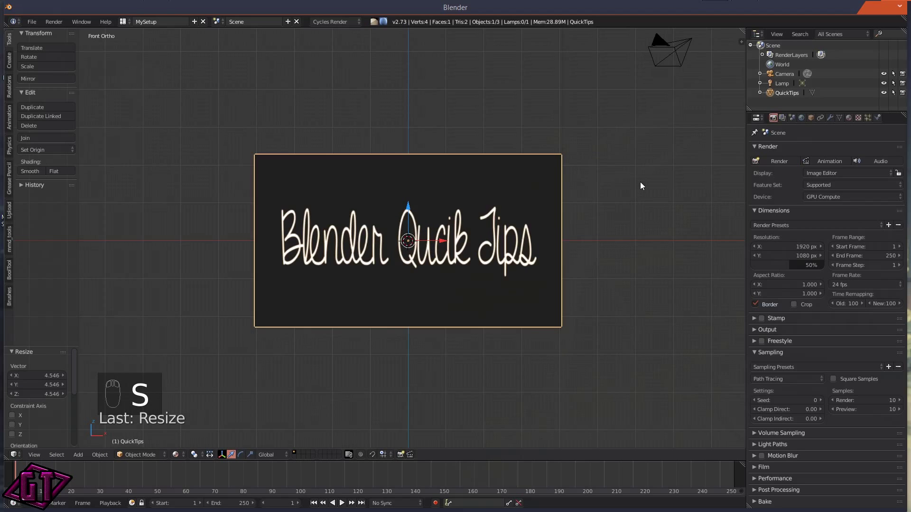
scroll(641, 176, down, 2)
middle_drag(641, 174, 429, 258)
- Delete the QuickTips plane and make the bottom timeline area taller
key(x)
click(431, 215)
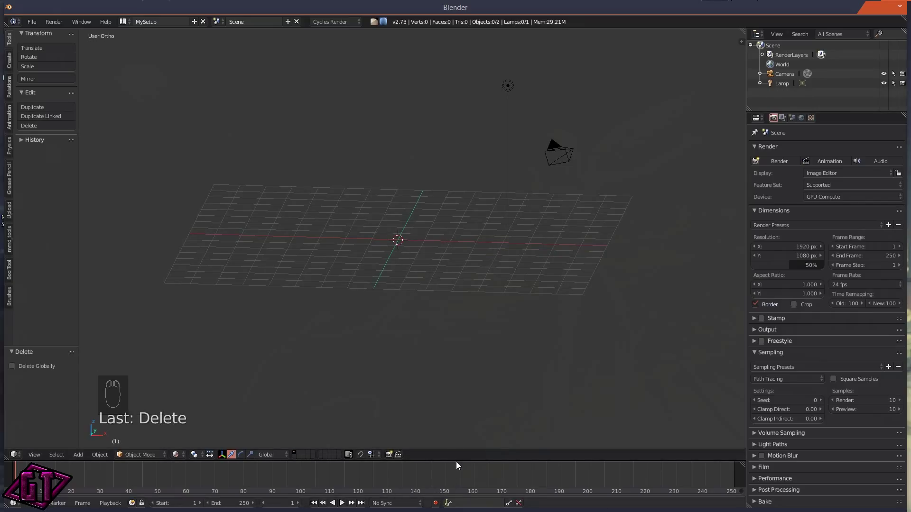
drag(456, 461, 466, 326)
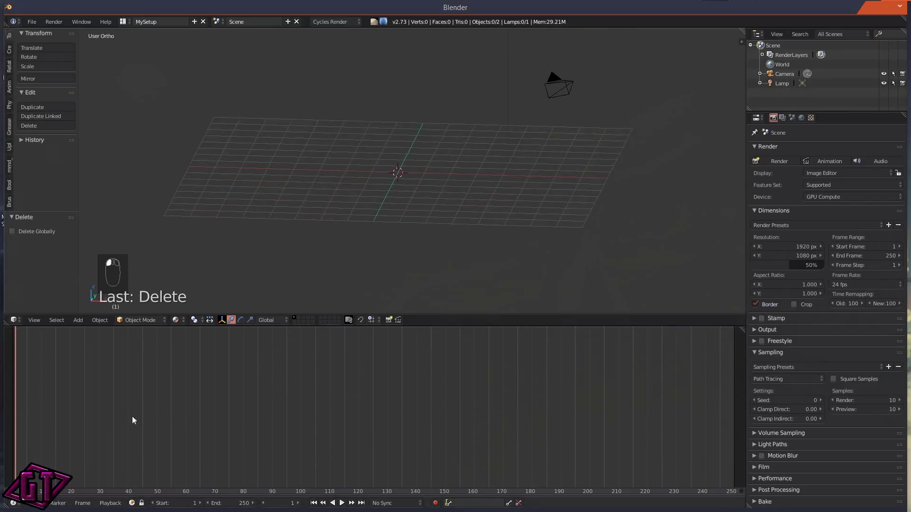
- Turn the bottom area into a UV/Image Editor showing QuickTips.jpg from the Desktop
click(18, 503)
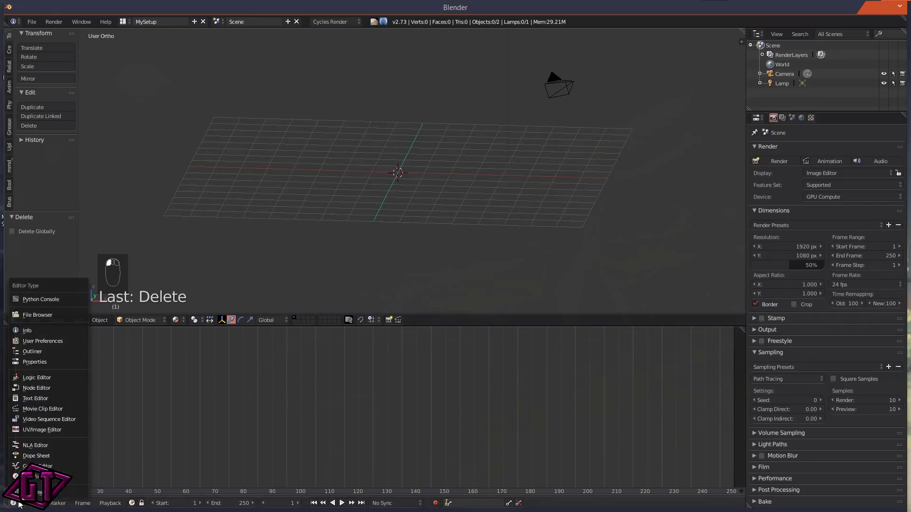
click(42, 430)
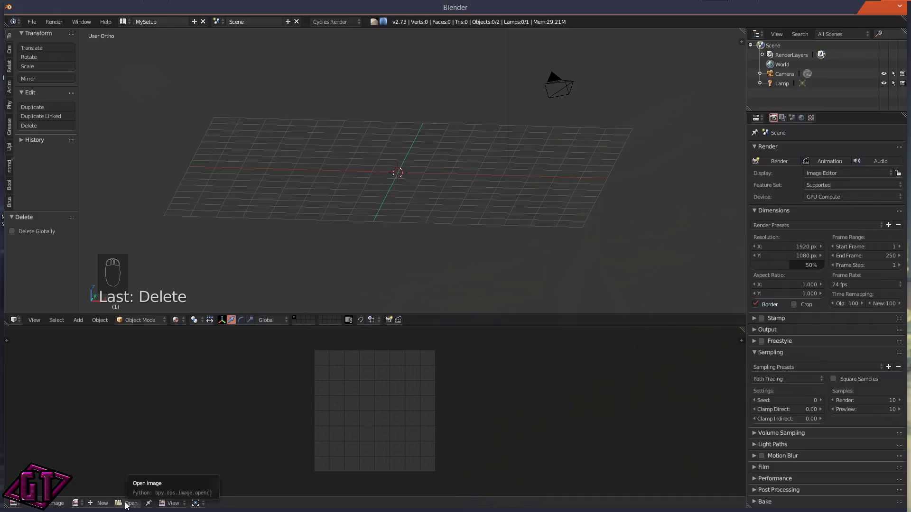
click(127, 504)
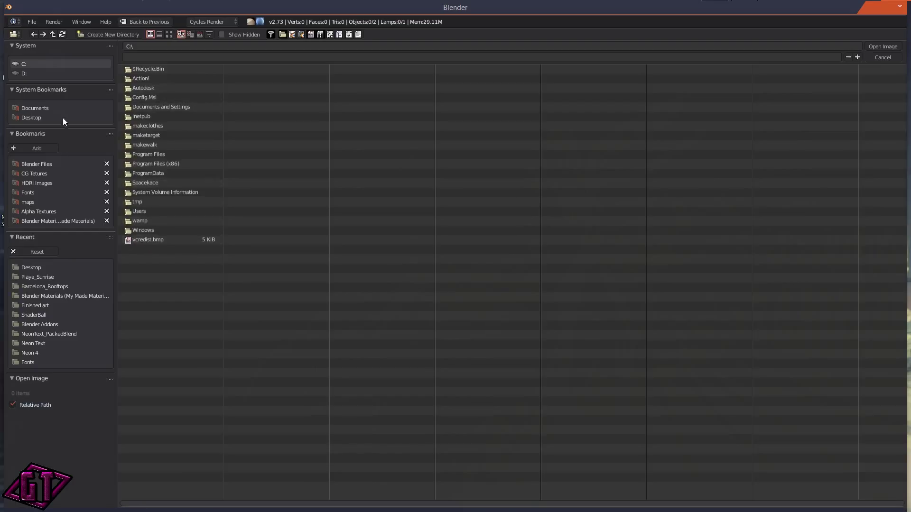
click(24, 118)
click(145, 135)
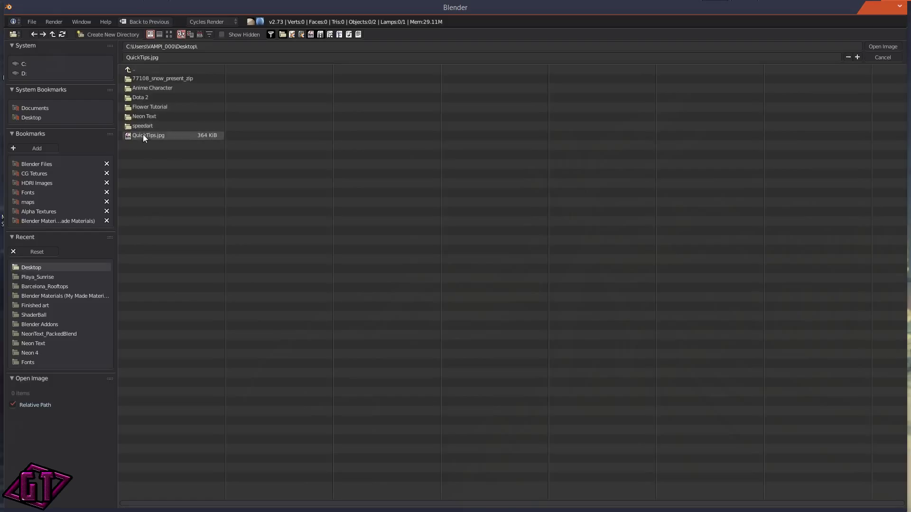
click(882, 47)
scroll(457, 352, down, 7)
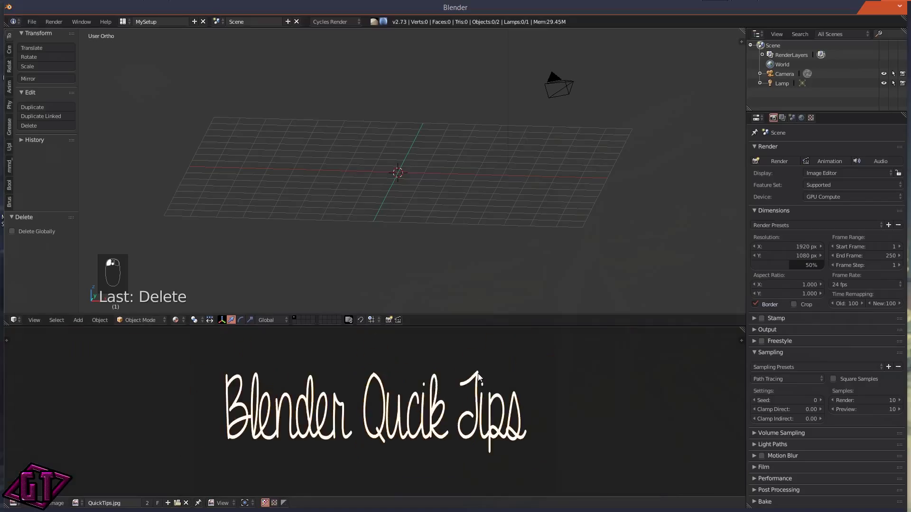
scroll(454, 403, up, 2)
scroll(454, 402, down, 2)
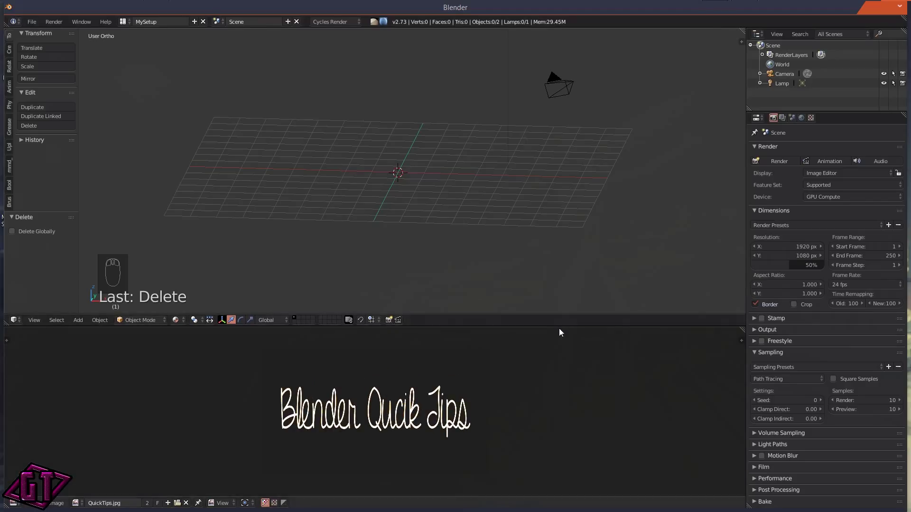
drag(576, 326, 576, 388)
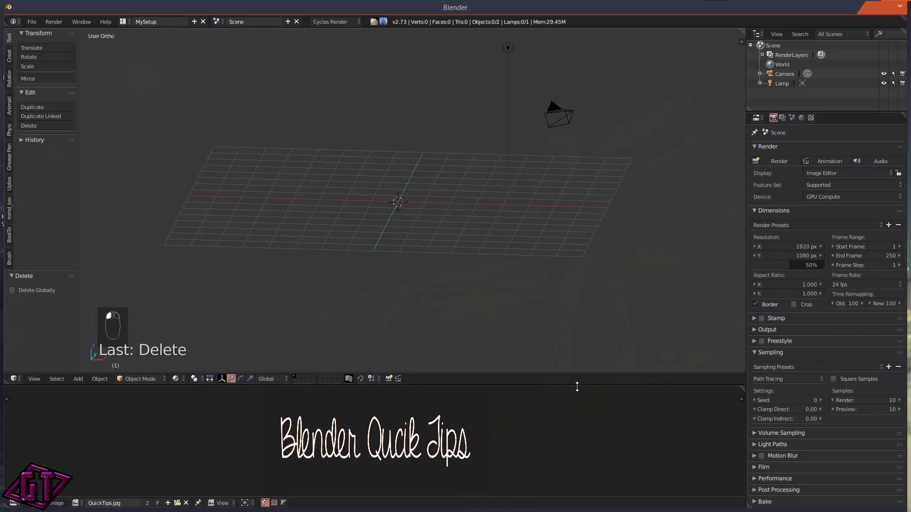
- Add a mesh plane, scale it to 2.904, and create Material.001 with a Diffuse BSDF surface
scroll(442, 186, down, 1)
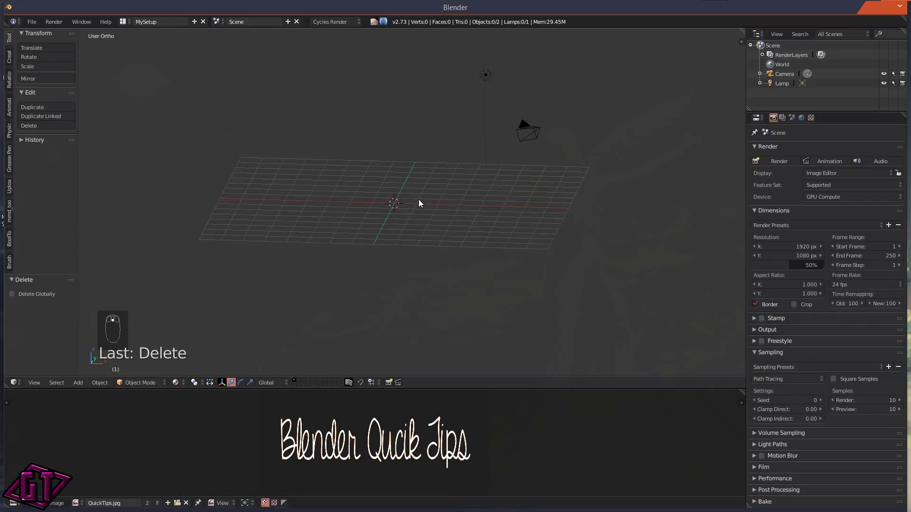
key(shift+a)
mouse_move(419, 199)
click(454, 201)
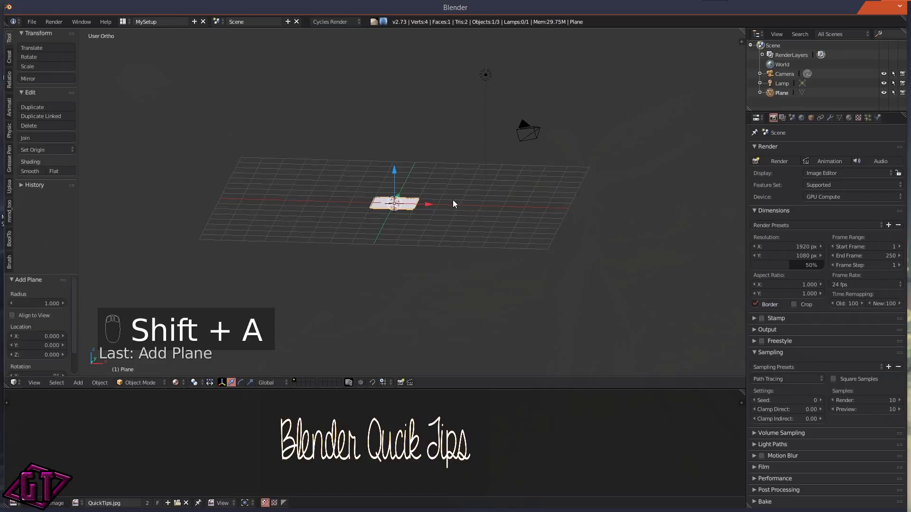
key(s)
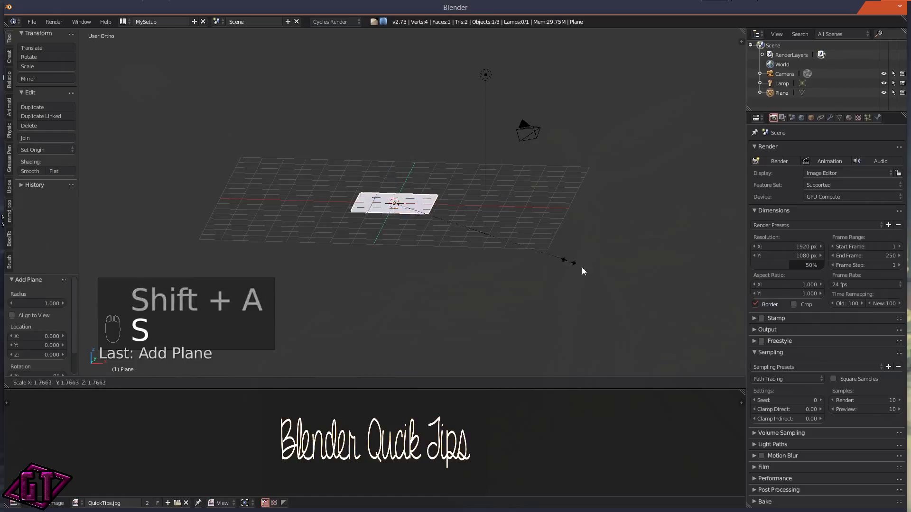
click(678, 306)
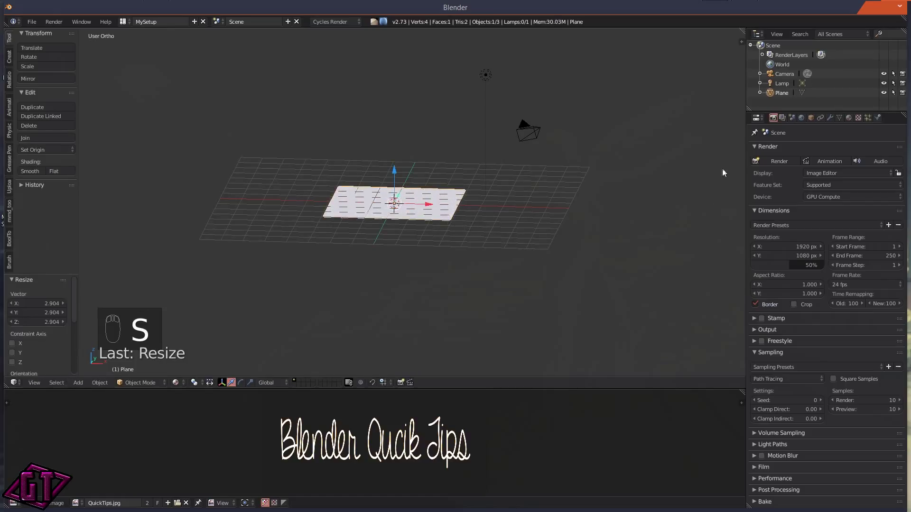
click(849, 118)
click(801, 180)
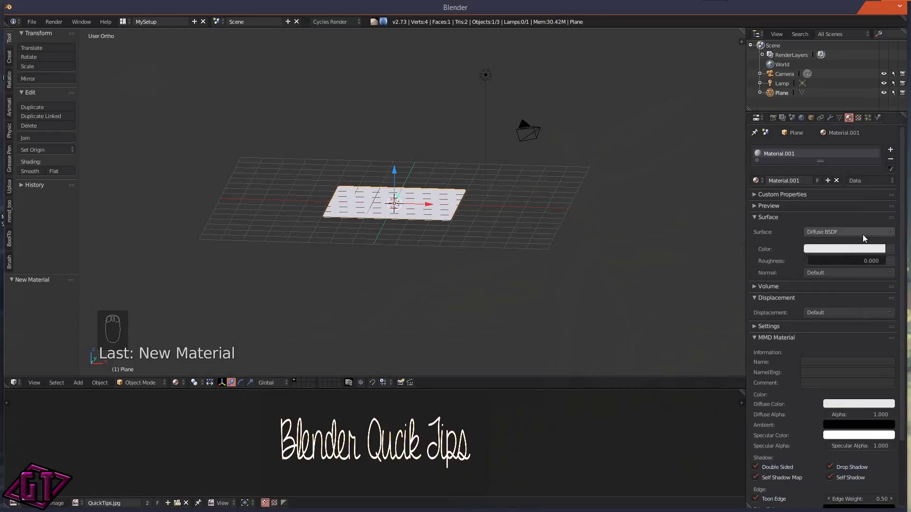
- Turn the bottom area into a taller Node Editor with the nodes centred
click(15, 504)
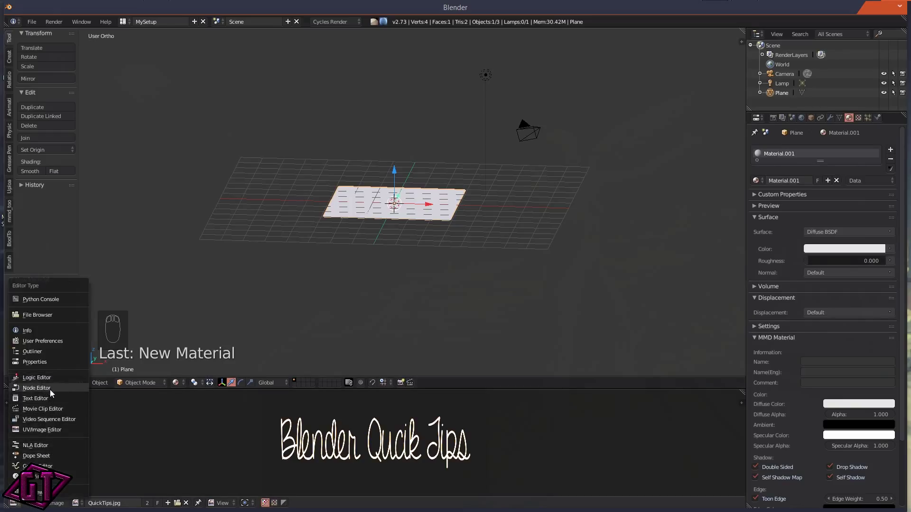
click(36, 388)
scroll(338, 438, up, 5)
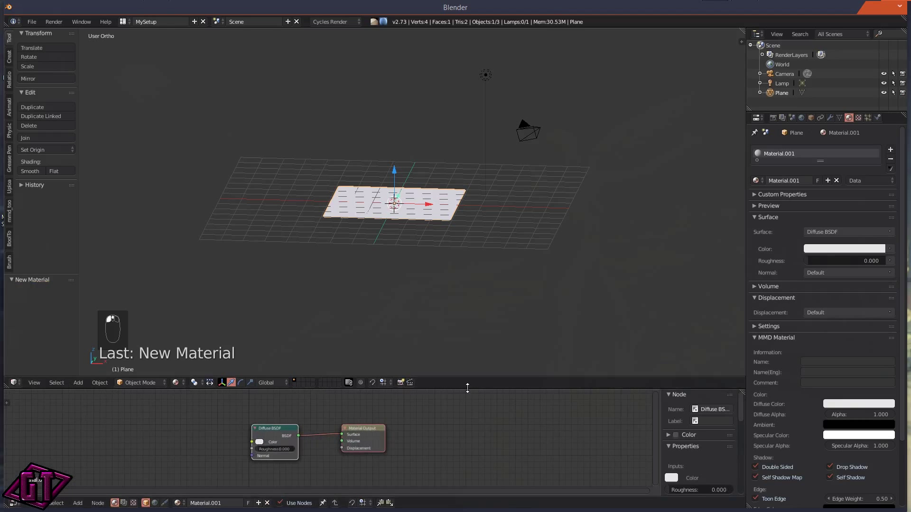
drag(466, 390, 486, 205)
middle_drag(312, 387, 407, 390)
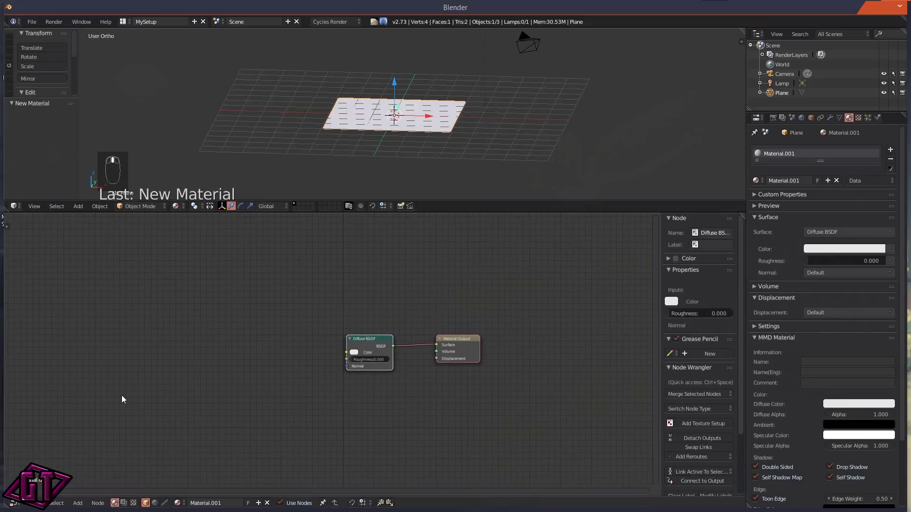
- Add an Image Texture node left of the Diffuse BSDF and assign QuickTips.jpg
key(shift+a)
mouse_move(110, 434)
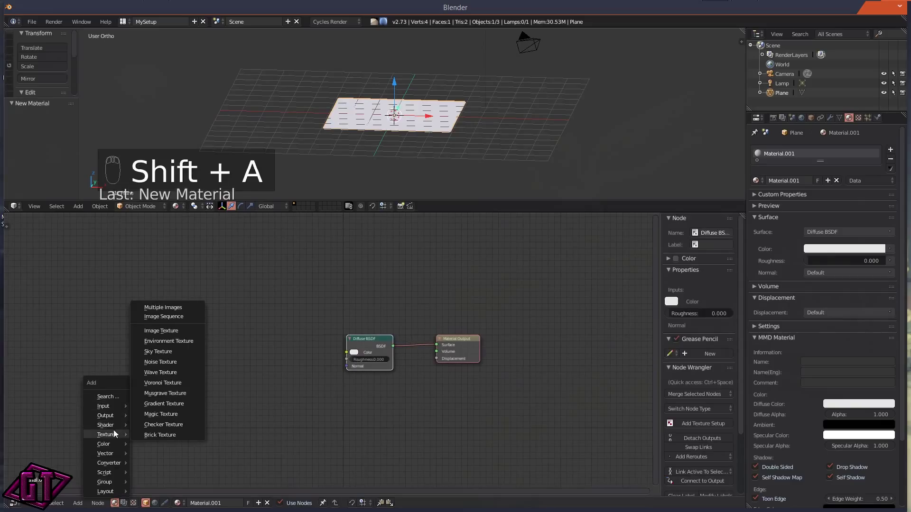
click(183, 332)
click(255, 309)
scroll(372, 292, up, 2)
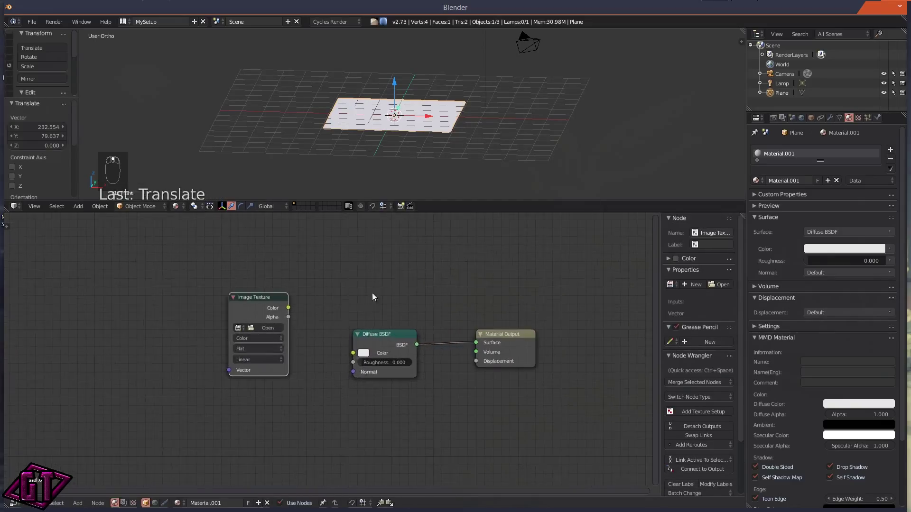
scroll(313, 328, up, 2)
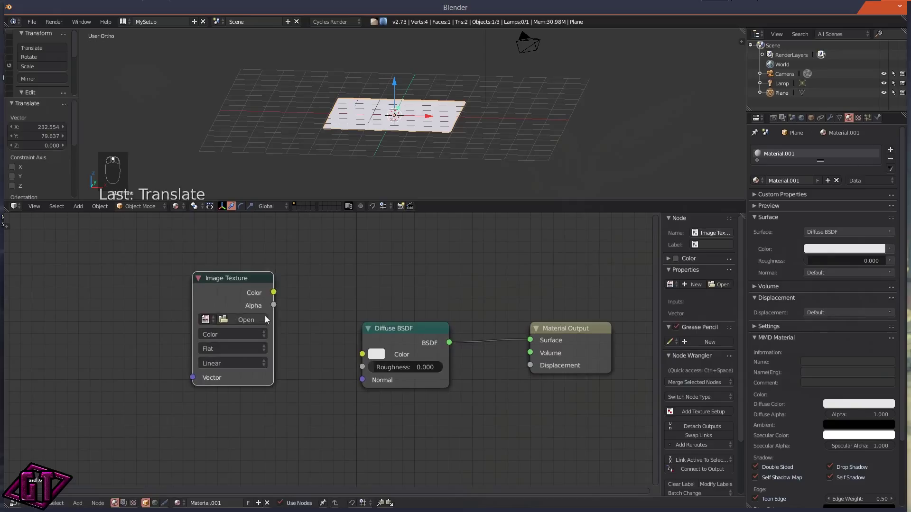
click(207, 319)
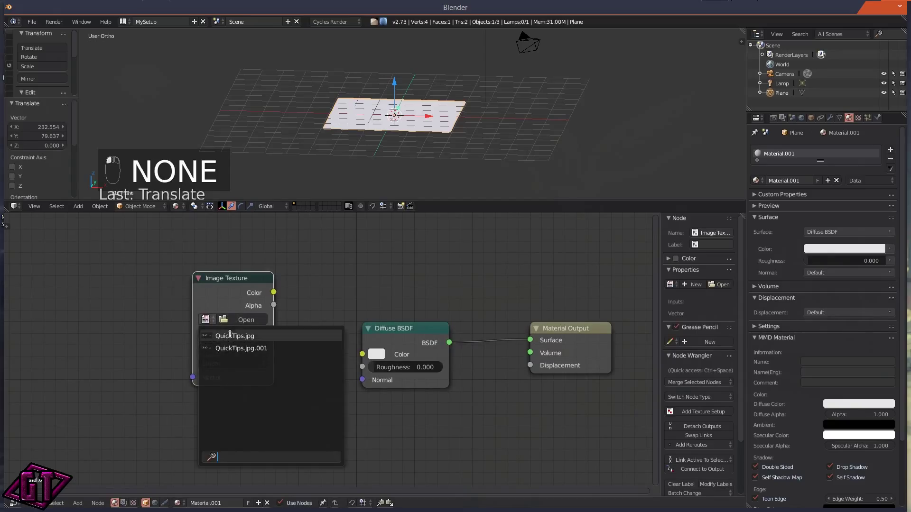
click(248, 335)
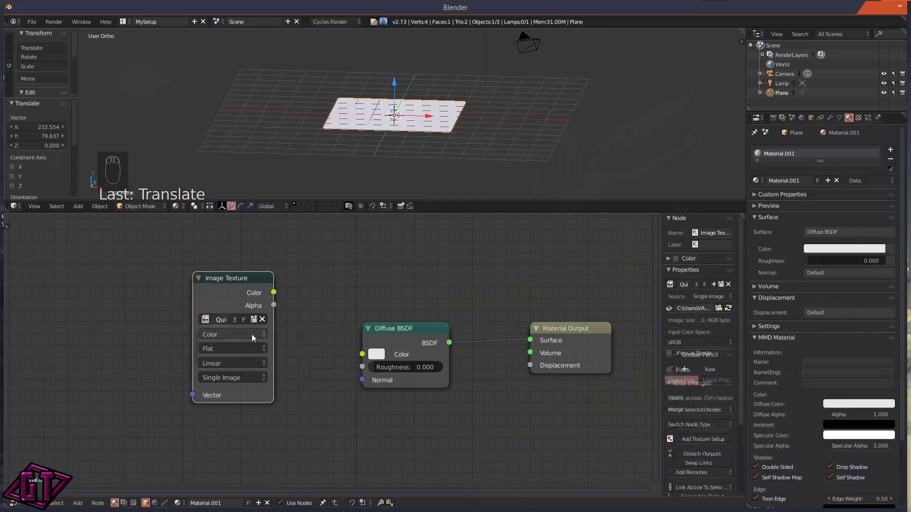
- Scale the plane to about twice its size and UV unwrap it in Edit Mode
scroll(440, 102, down, 2)
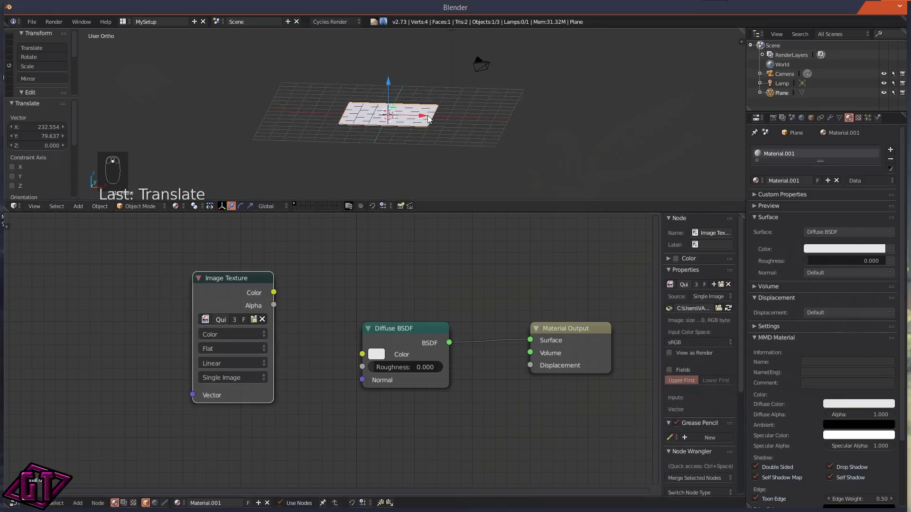
key(s)
click(451, 126)
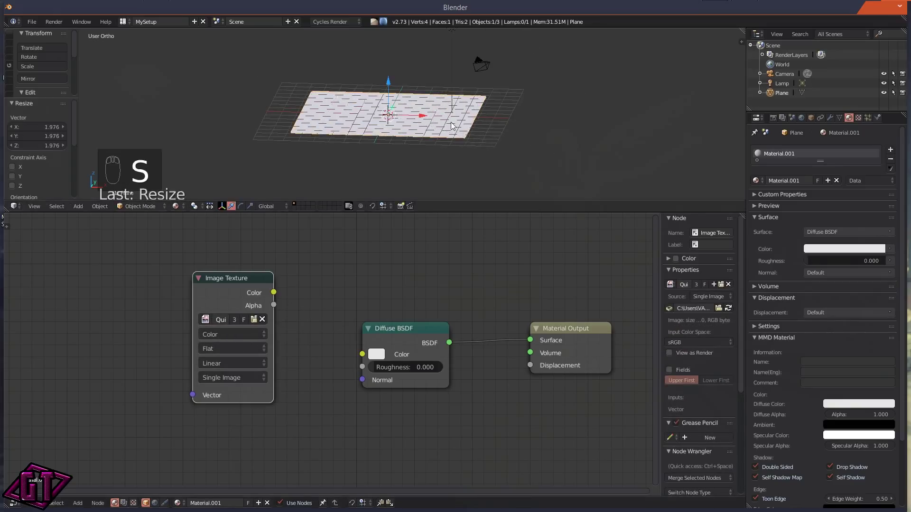
key(Tab)
click(498, 127)
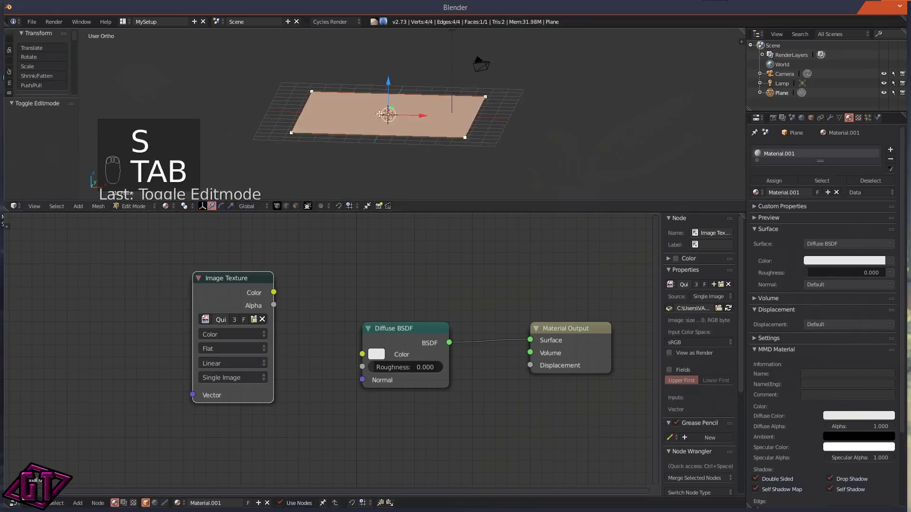
key(u)
click(413, 116)
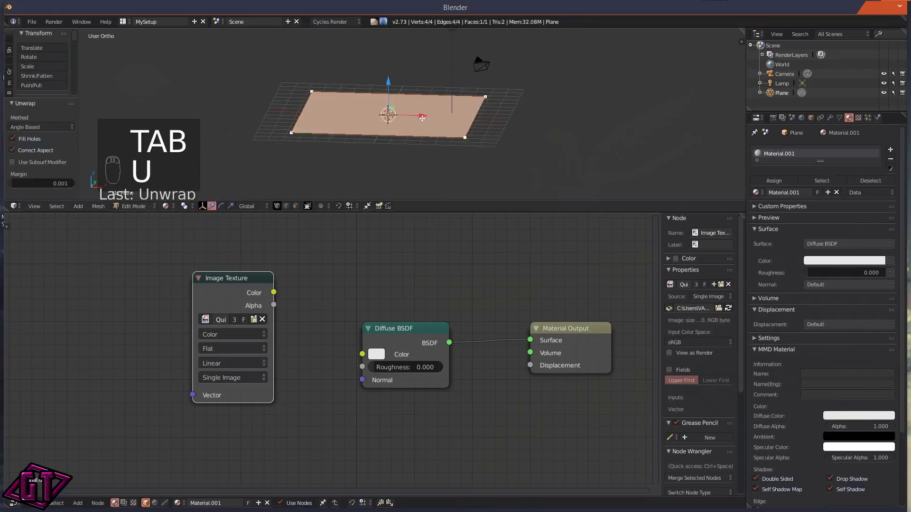
key(Tab)
click(350, 116)
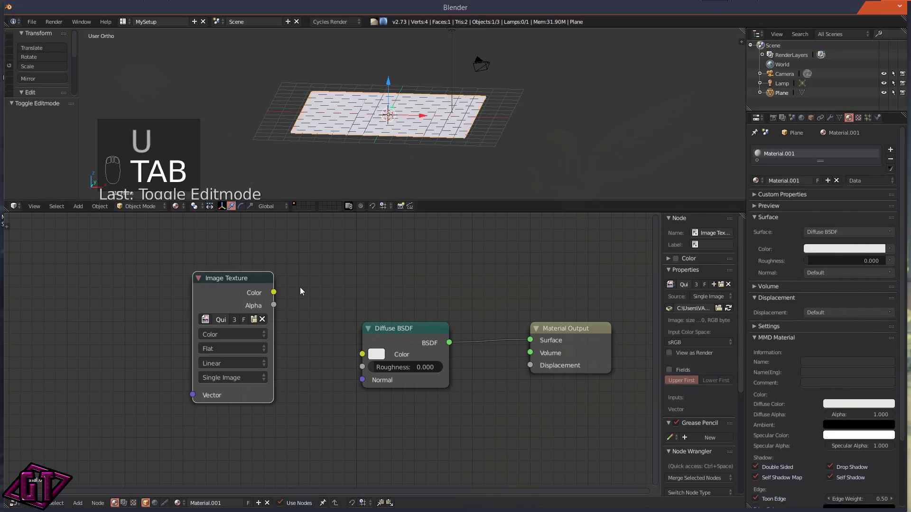
- Connect the Image Texture colour output to the Diffuse BSDF colour input
drag(273, 293, 355, 355)
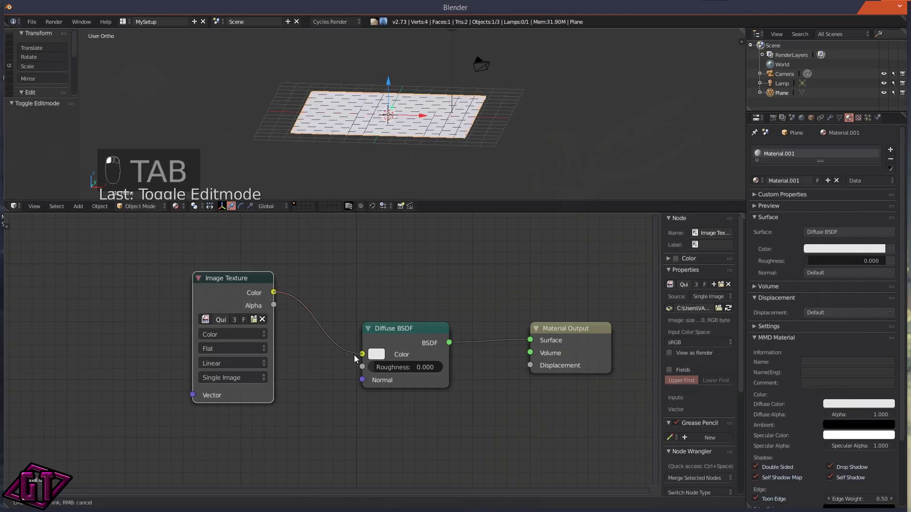
middle_drag(132, 315, 229, 340)
middle_drag(488, 102, 462, 142)
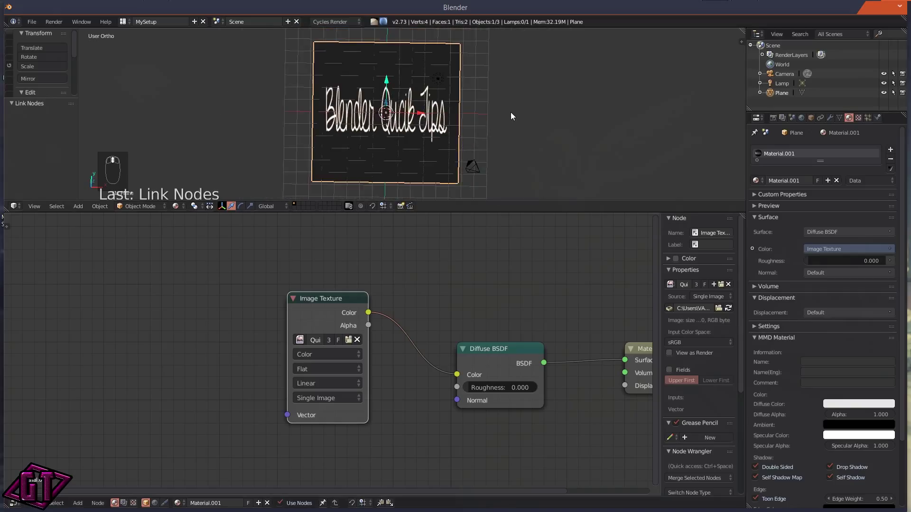
- Stretch the textured plane along X to 1.924
key(s)
key(x)
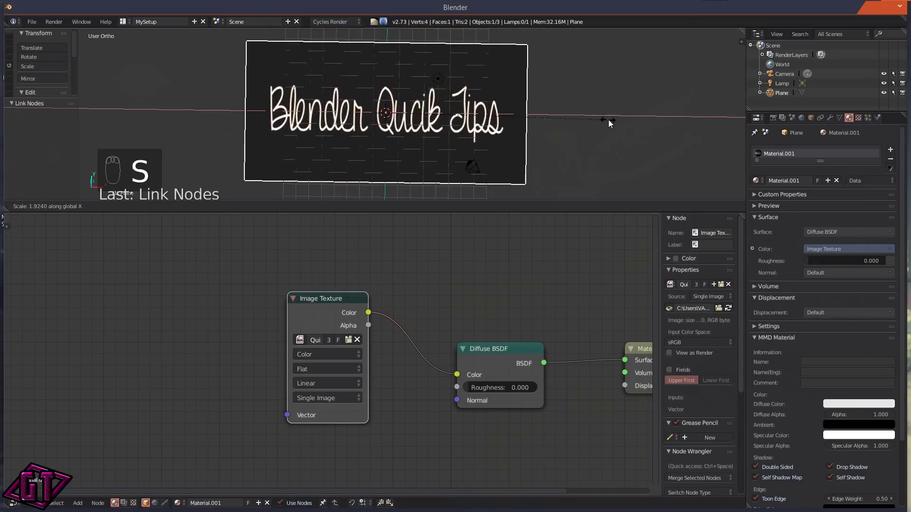
click(608, 119)
scroll(592, 118, up, 3)
scroll(533, 114, down, 4)
middle_drag(518, 137, 408, 226)
- Enlarge the 3D view and delete the plane, leaving only the camera and lamp
drag(476, 216, 477, 351)
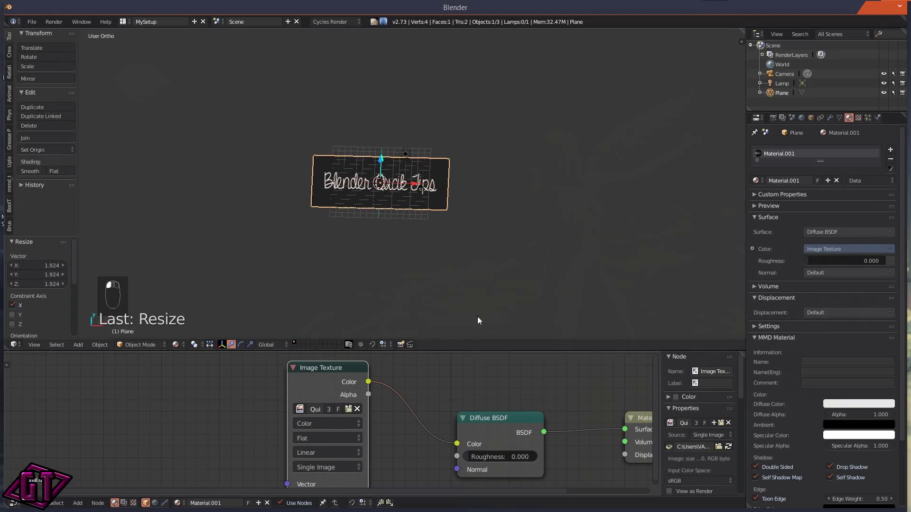
key(x)
click(431, 158)
middle_drag(467, 199, 439, 199)
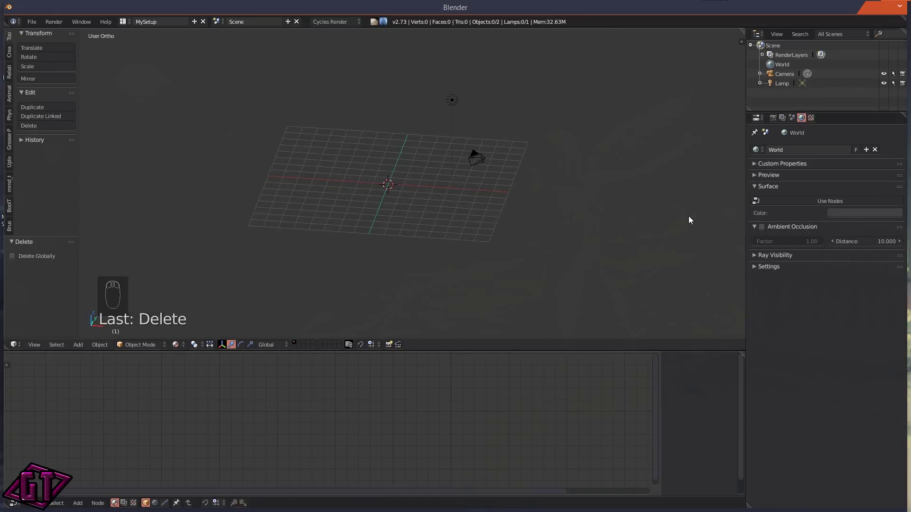
- Enlarge the 3D view, show its properties sidebar, and collapse Screencast Keys
drag(609, 351, 598, 456)
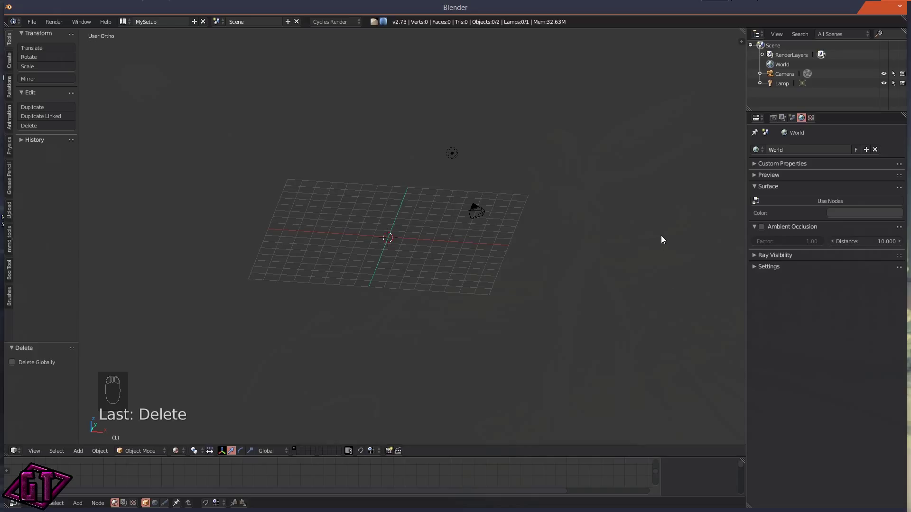
key(n)
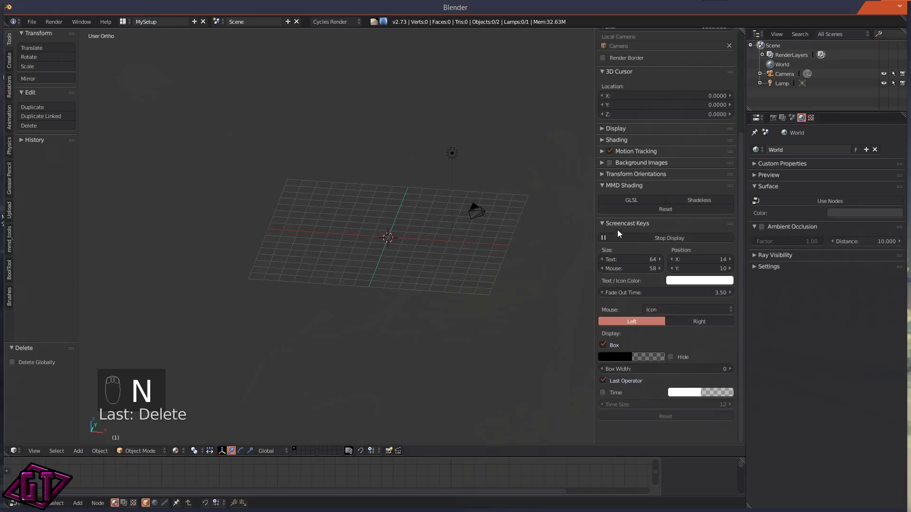
click(605, 223)
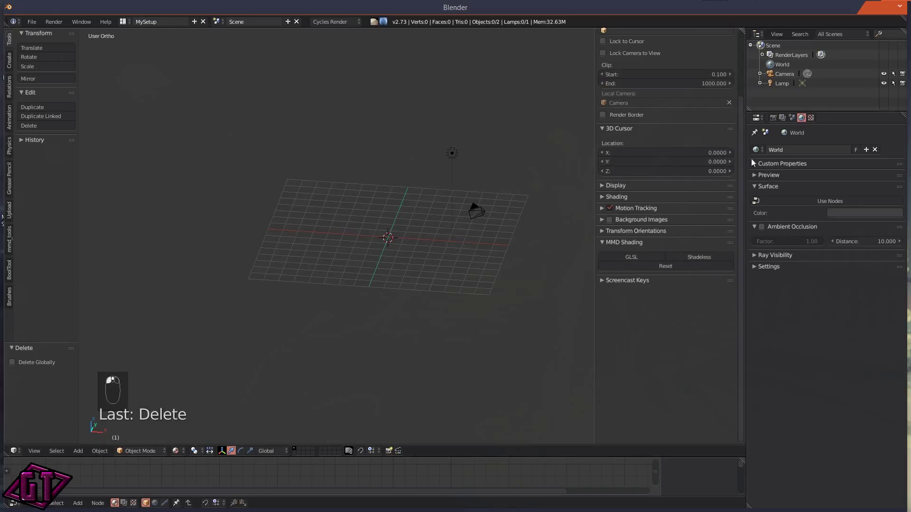
scroll(724, 110, up, 5)
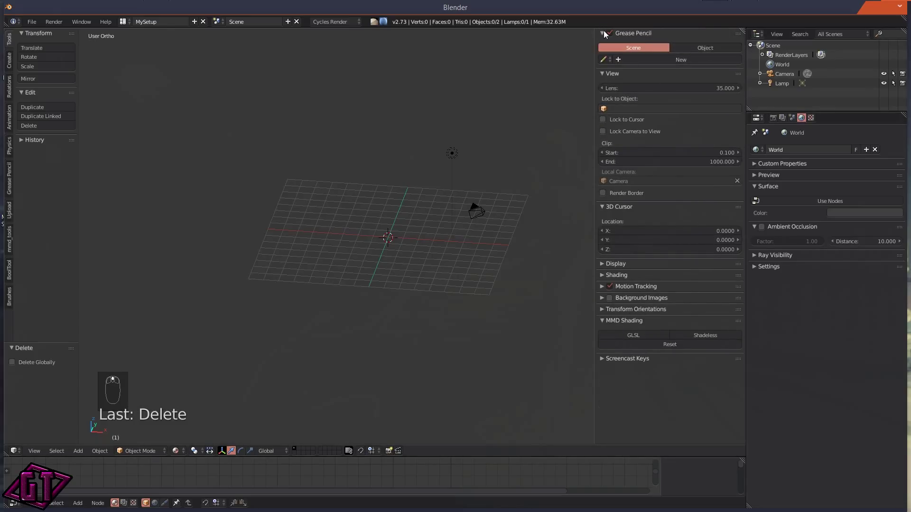
- Enable Background Images and add a new empty image slot
click(601, 298)
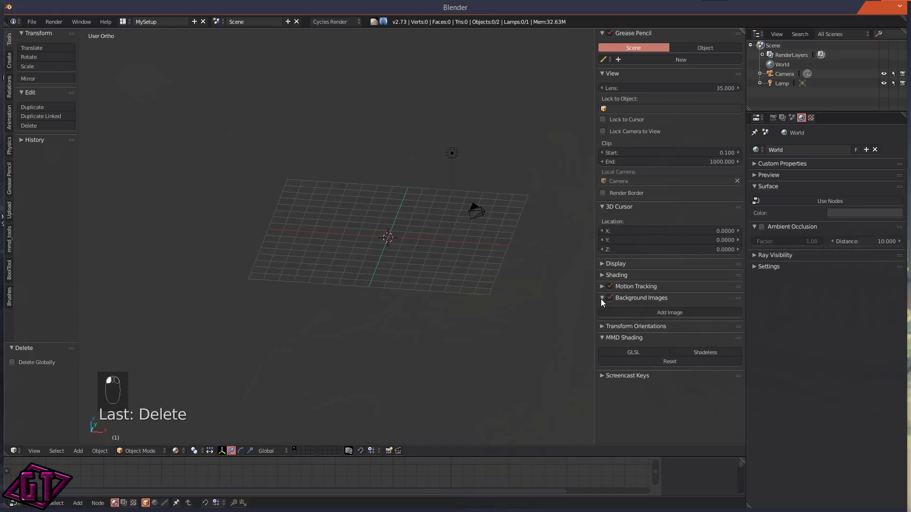
click(676, 314)
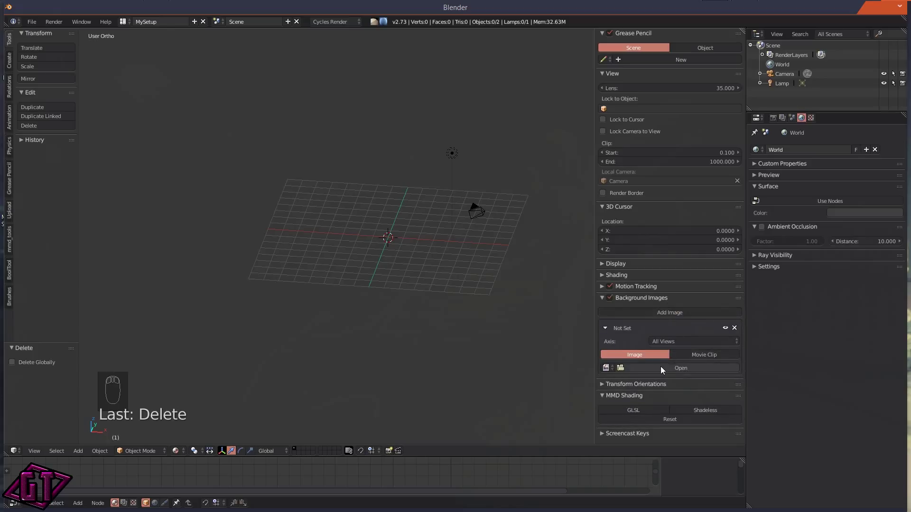
click(607, 368)
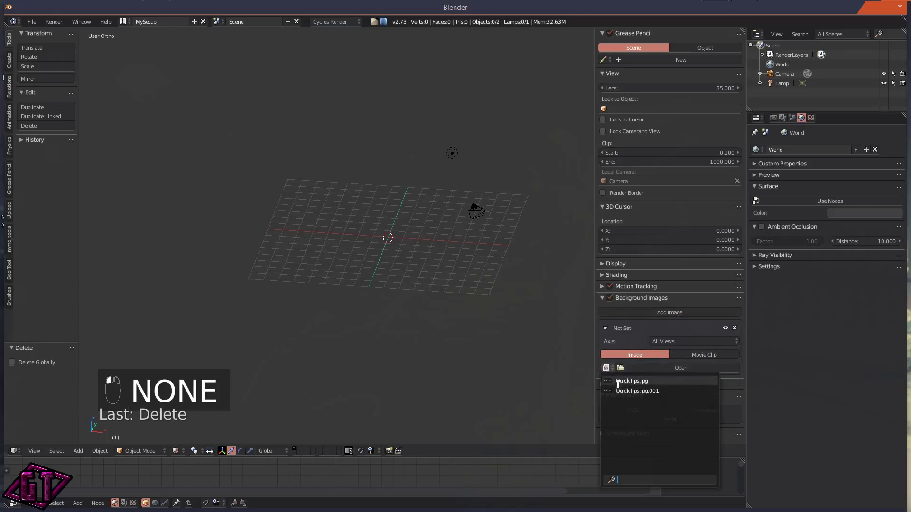
click(649, 366)
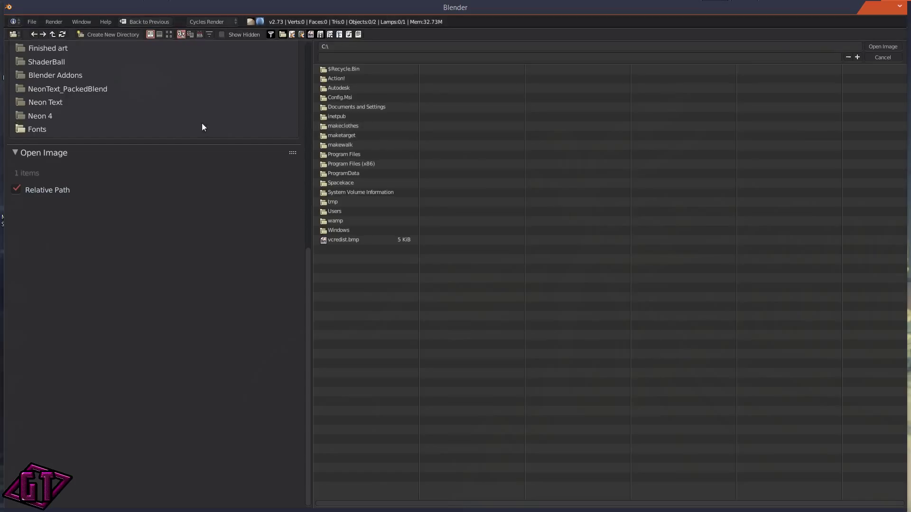
- Load QuickTips.jpg from the Desktop folder into the background image slot
scroll(173, 106, up, 15)
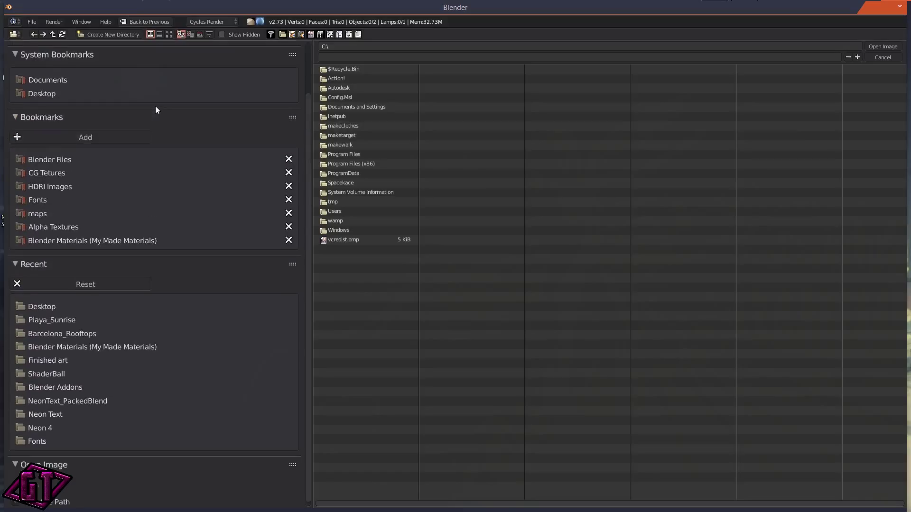
scroll(162, 108, up, 3)
click(48, 149)
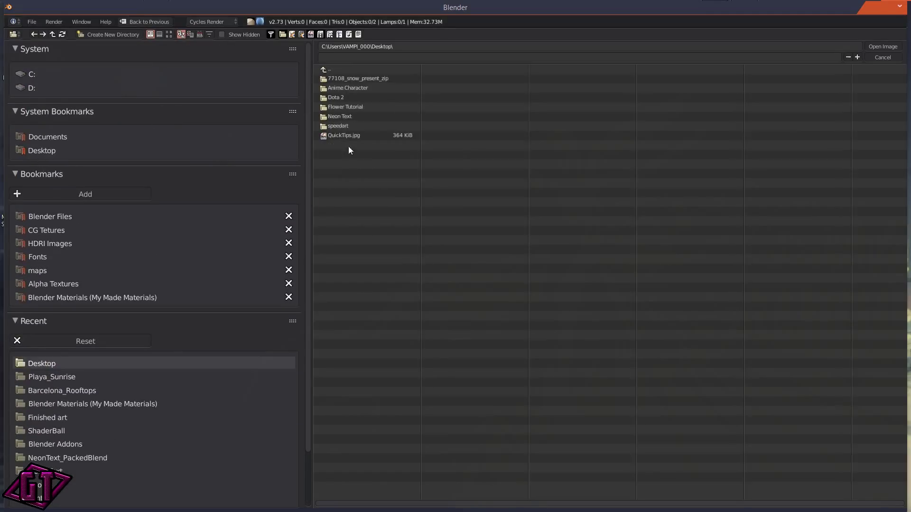
click(354, 135)
click(878, 47)
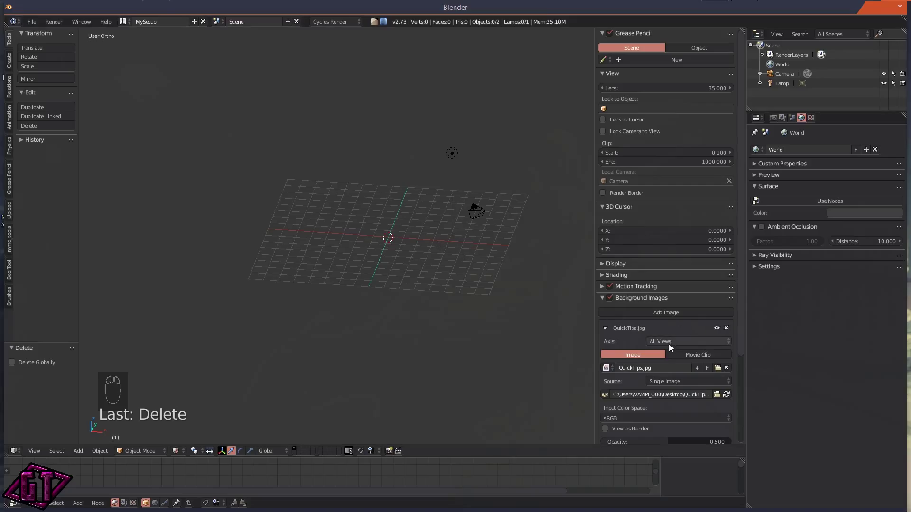
- Switch to Front Orthographic view, centre the QuickTips title, and review its Axis and size settings
scroll(392, 238, up, 3)
mouse_move(438, 262)
middle_down()
mouse_move(483, 242)
mouse_move(434, 248)
middle_up()
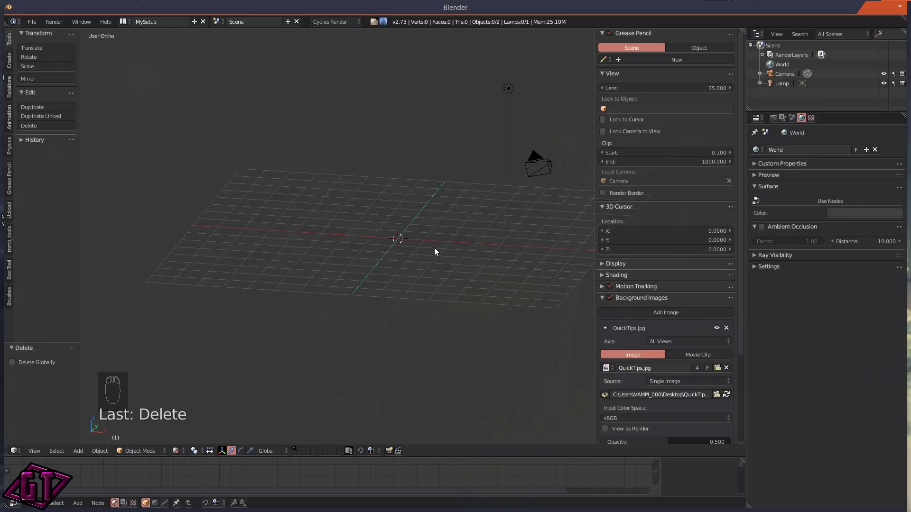
key(KP_1)
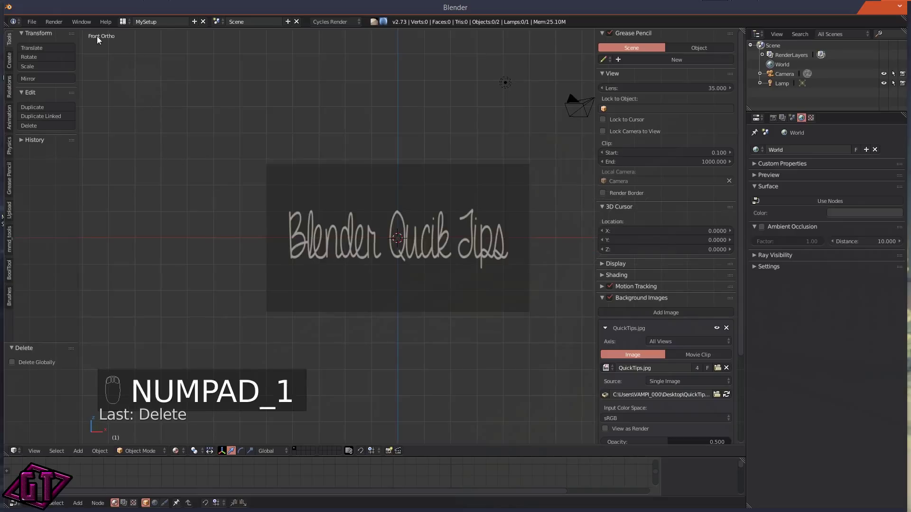
key(KP_5)
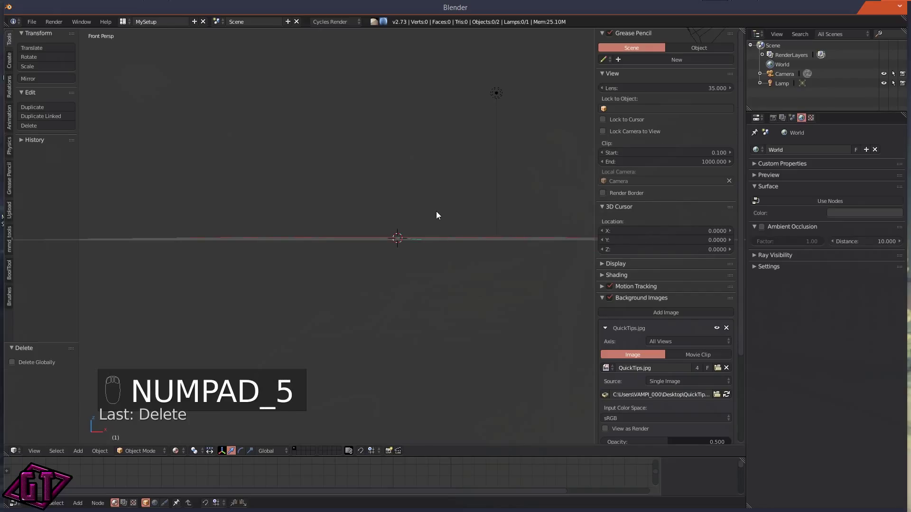
key(KP_5)
scroll(459, 234, up, 4)
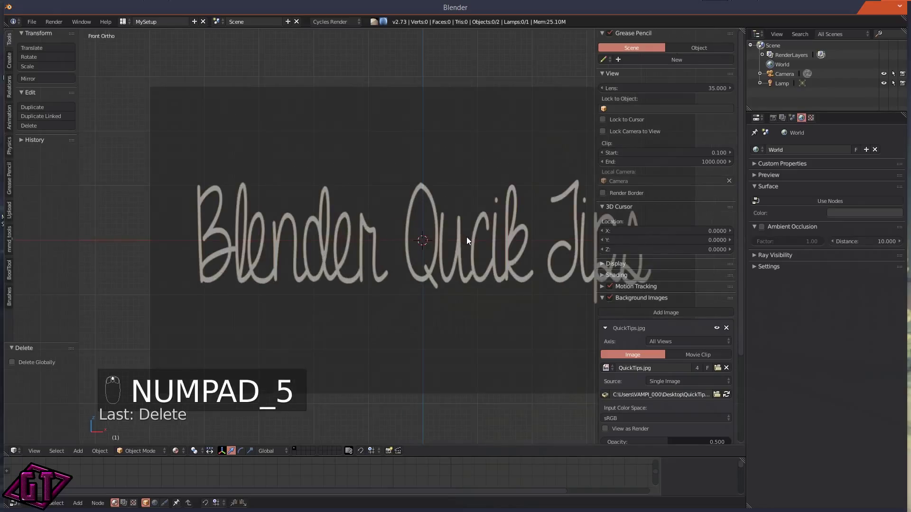
shift+middle_drag(491, 275, 395, 218)
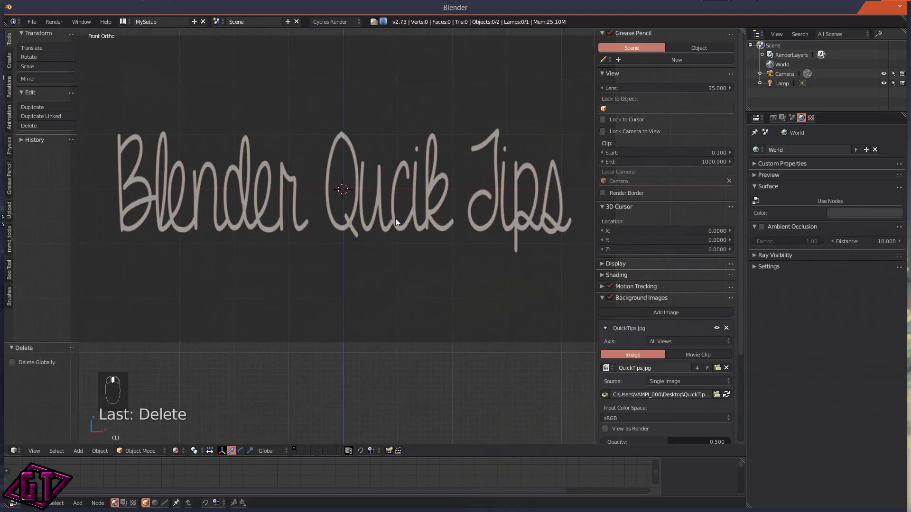
click(664, 341)
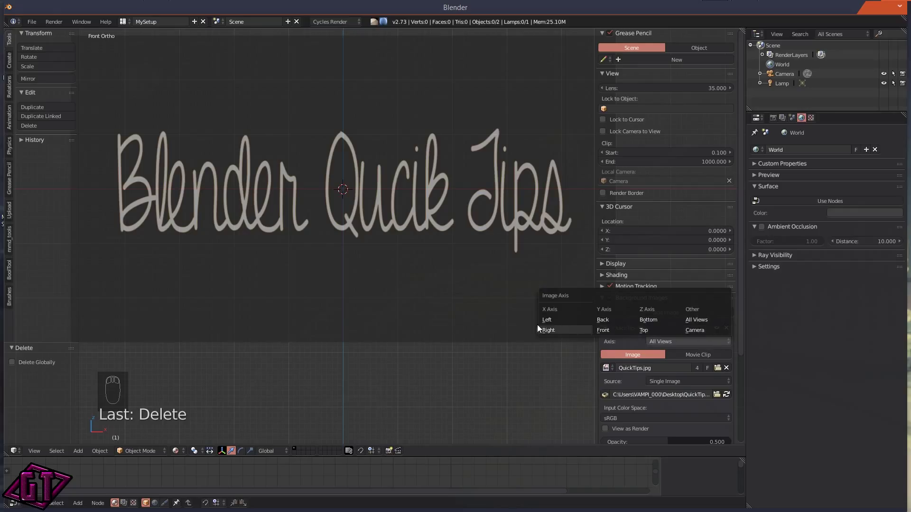
scroll(389, 262, down, 2)
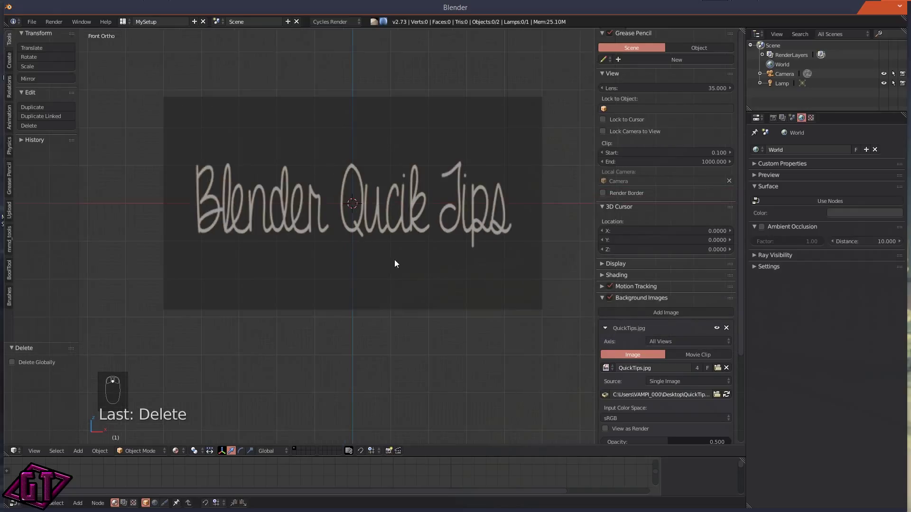
scroll(662, 377, down, 5)
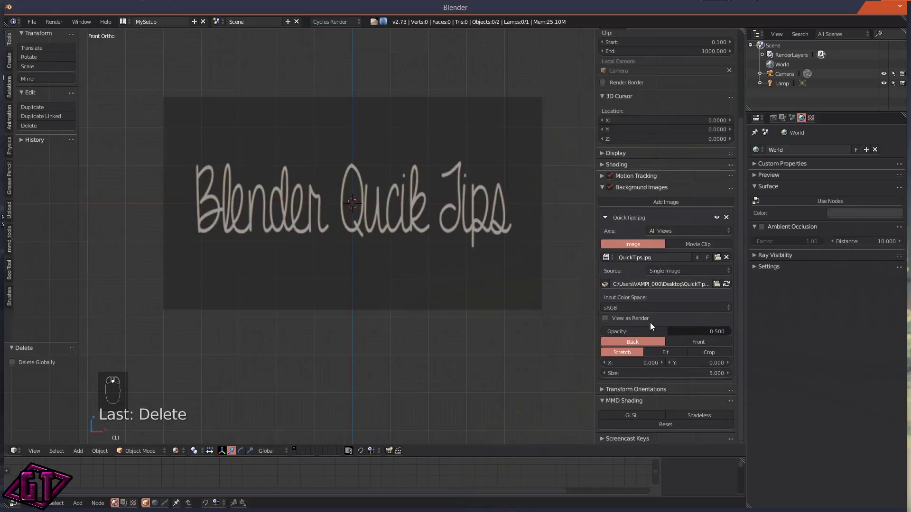
- Set the QuickTips background to size 7.000, X offset 0, and opacity 0.710
mouse_move(631, 372)
mouse_down()
mouse_move(652, 371)
mouse_move(623, 363)
mouse_up()
click(623, 362)
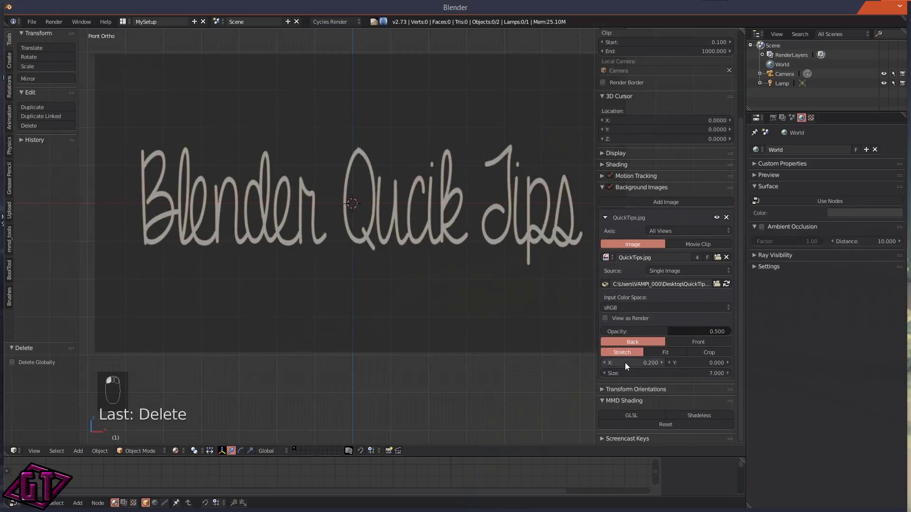
text(0)
key(Return)
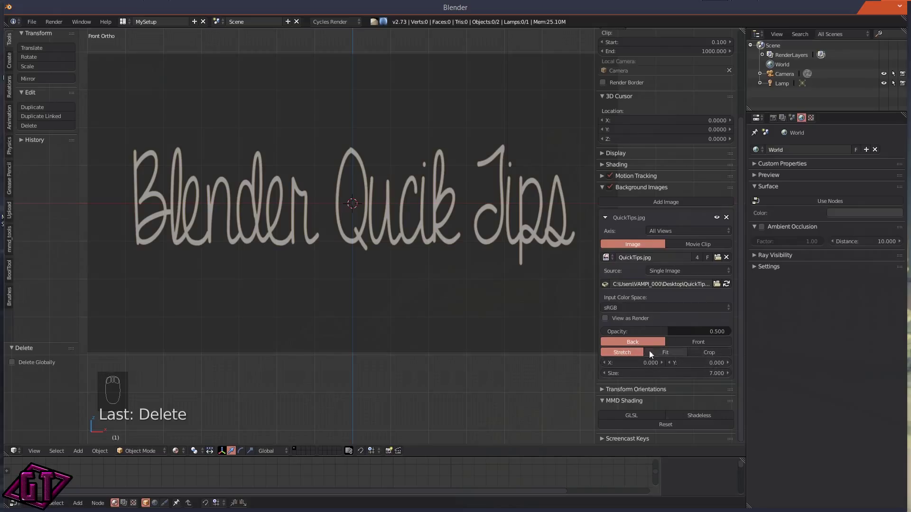
drag(666, 331, 693, 331)
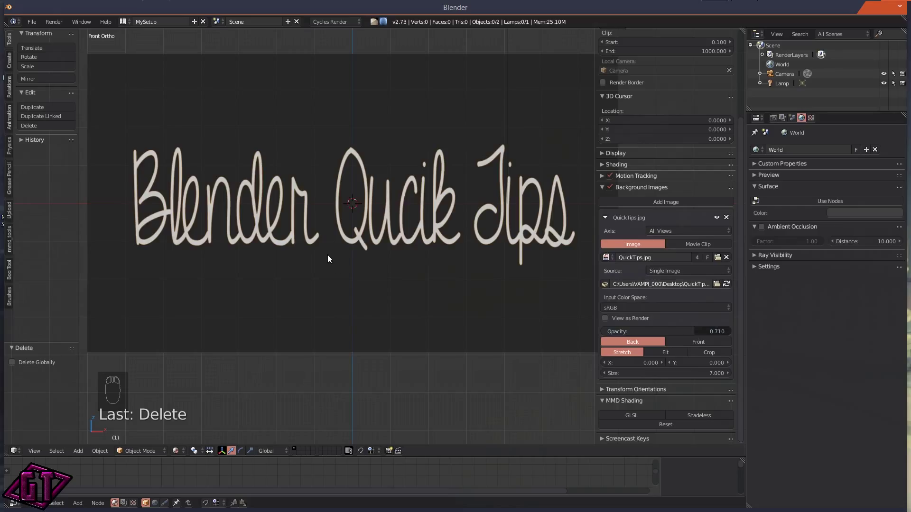
- Check the right and top views, then set the QuickTips.jpg background Axis to Front
key(KP_3)
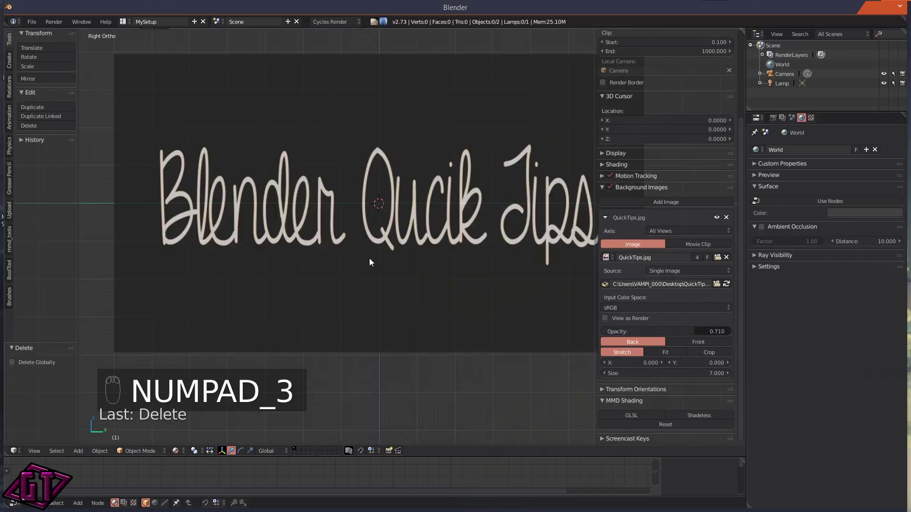
key(KP_7)
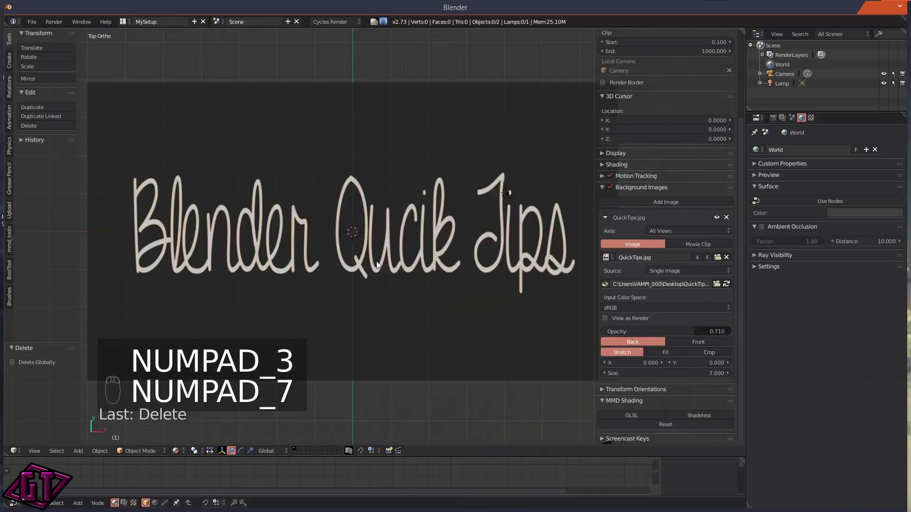
click(696, 231)
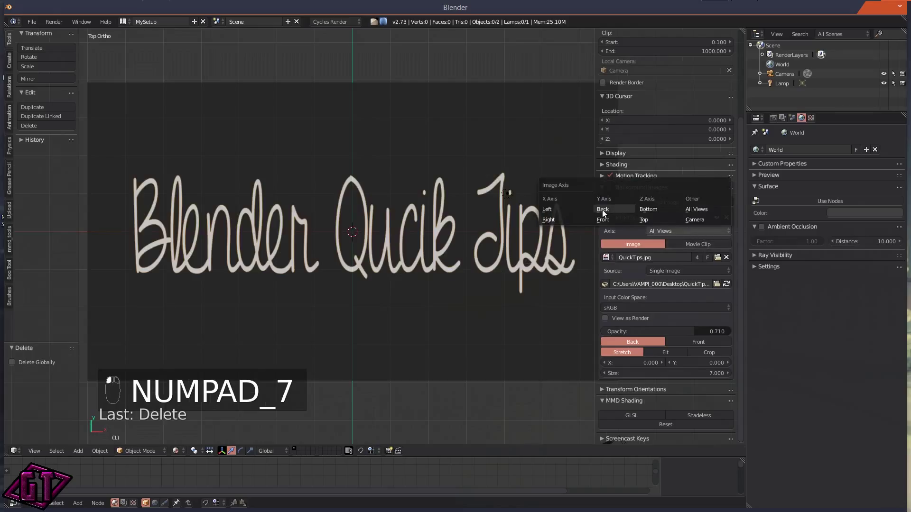
click(608, 220)
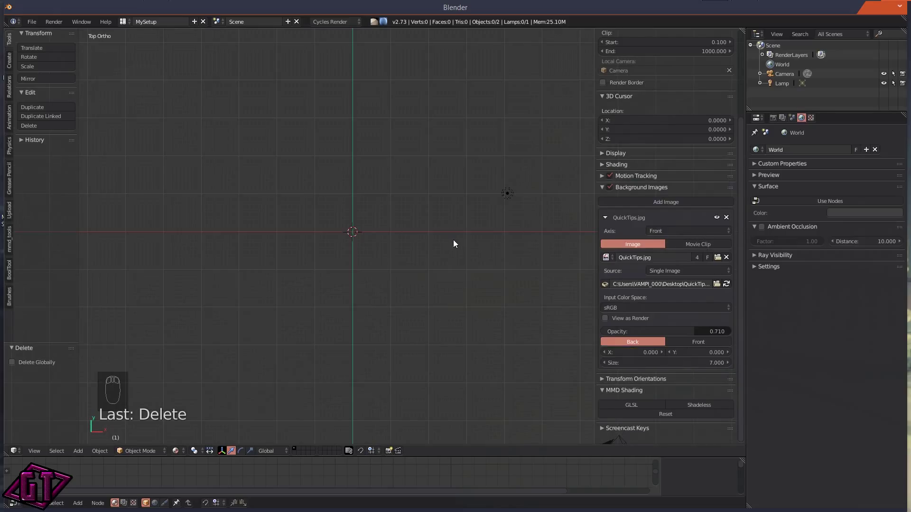
key(KP_1)
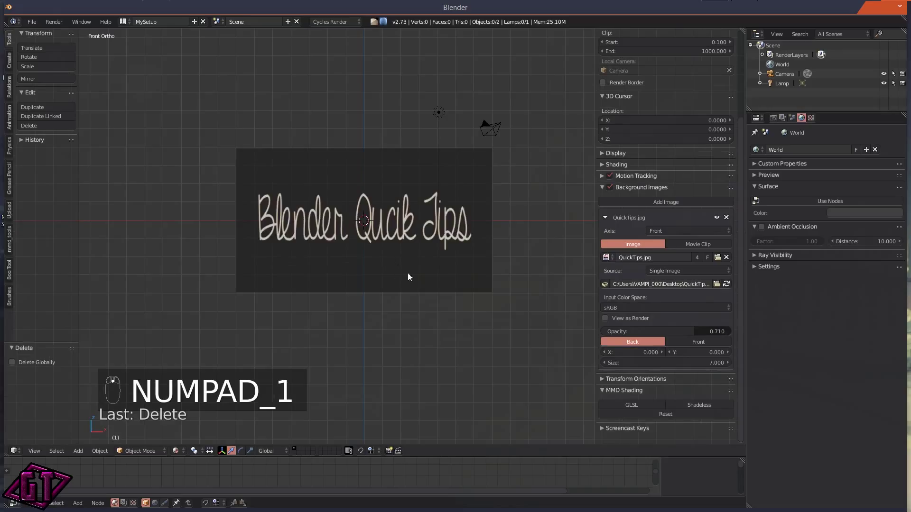
click(606, 217)
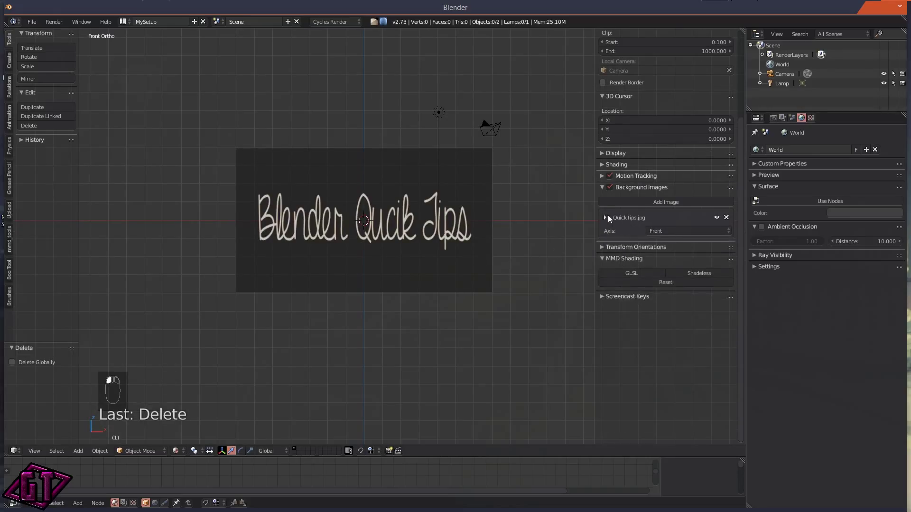
- Add a second background slot with LeavesTropical0167_5_S.png from the CG Tetures folder
click(671, 202)
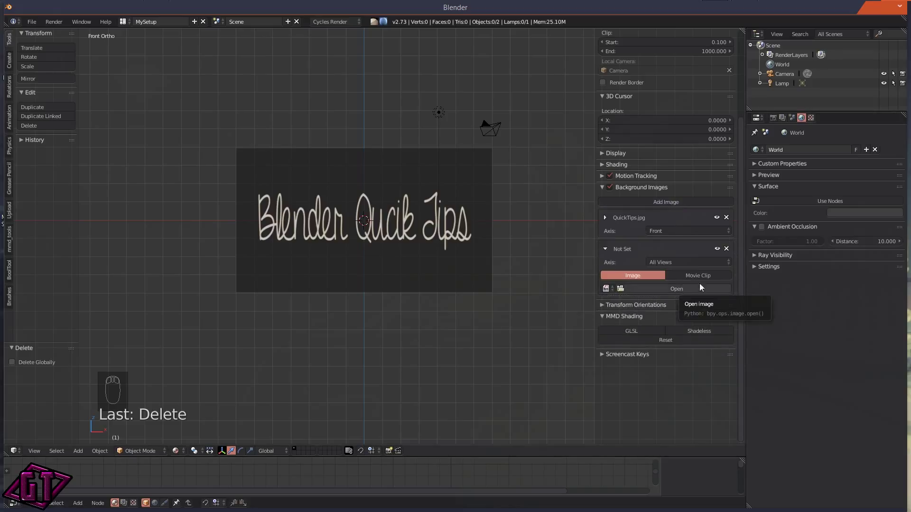
click(668, 289)
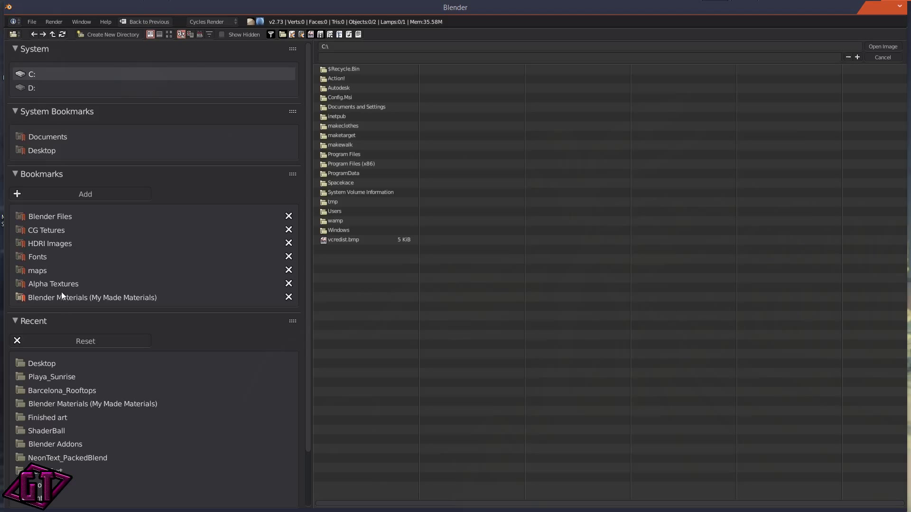
click(64, 231)
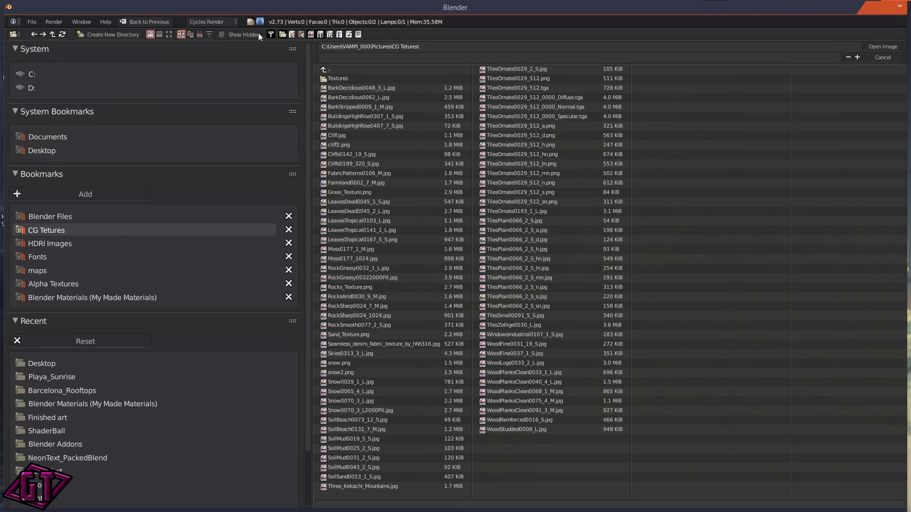
click(169, 34)
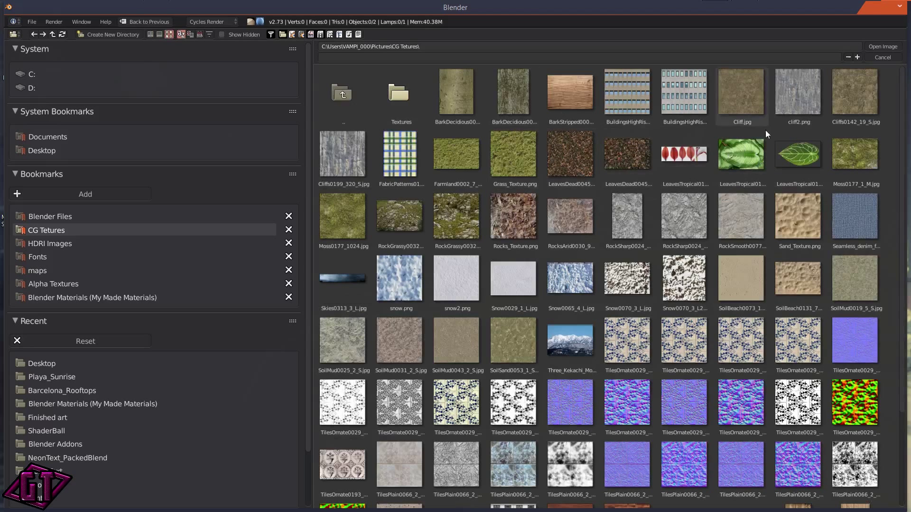
click(815, 157)
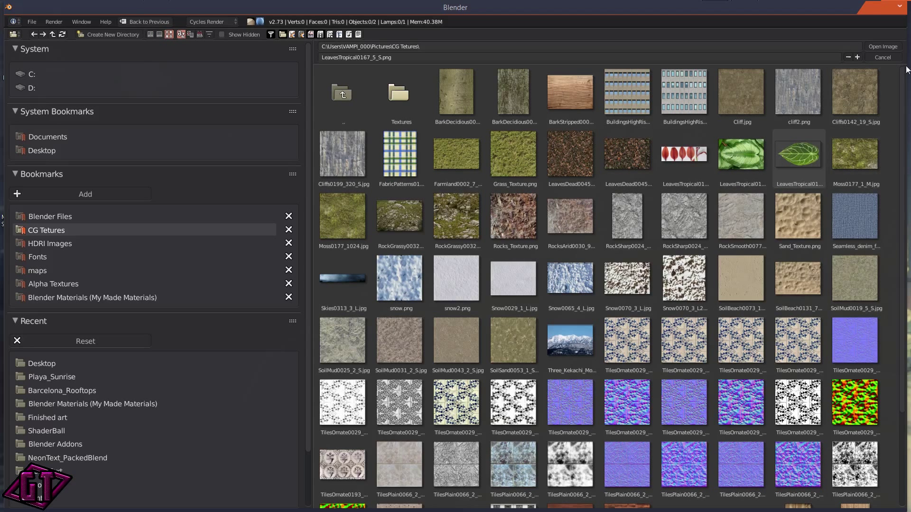
scroll(284, 320, down, 5)
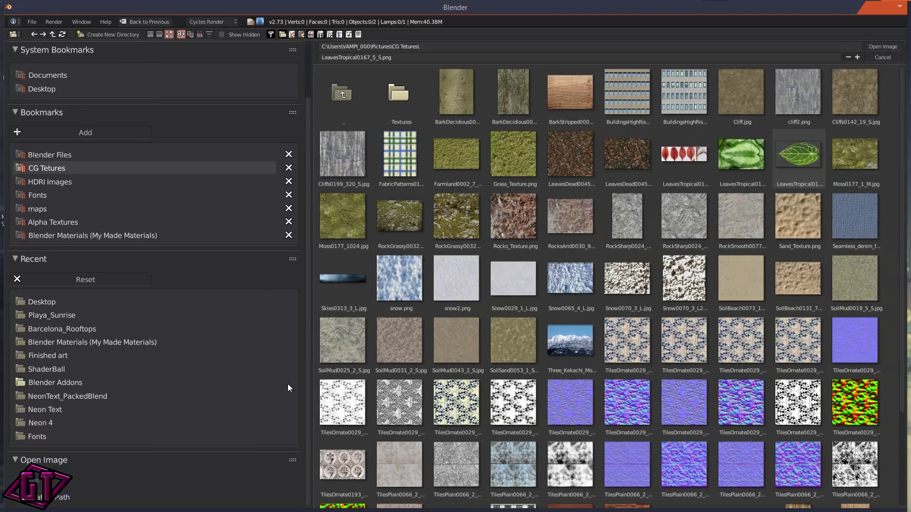
click(882, 46)
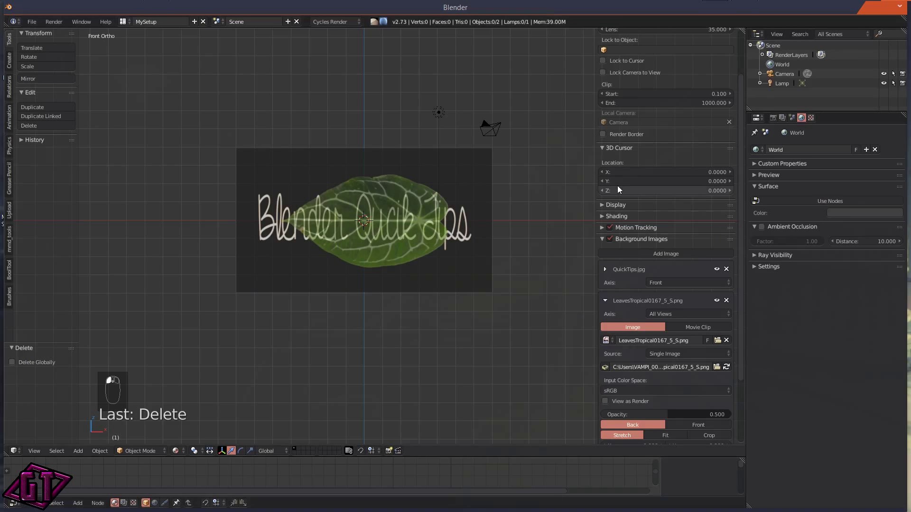
scroll(368, 189, up, 4)
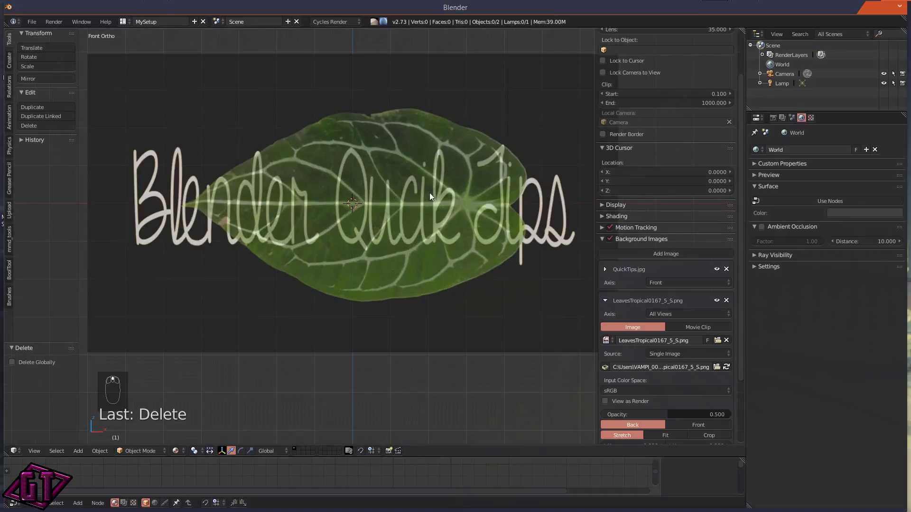
scroll(668, 296, down, 4)
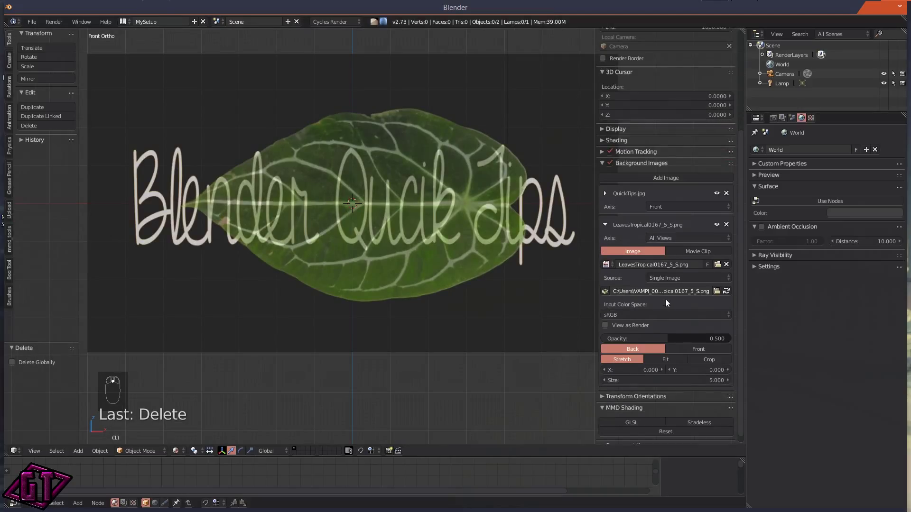
click(691, 207)
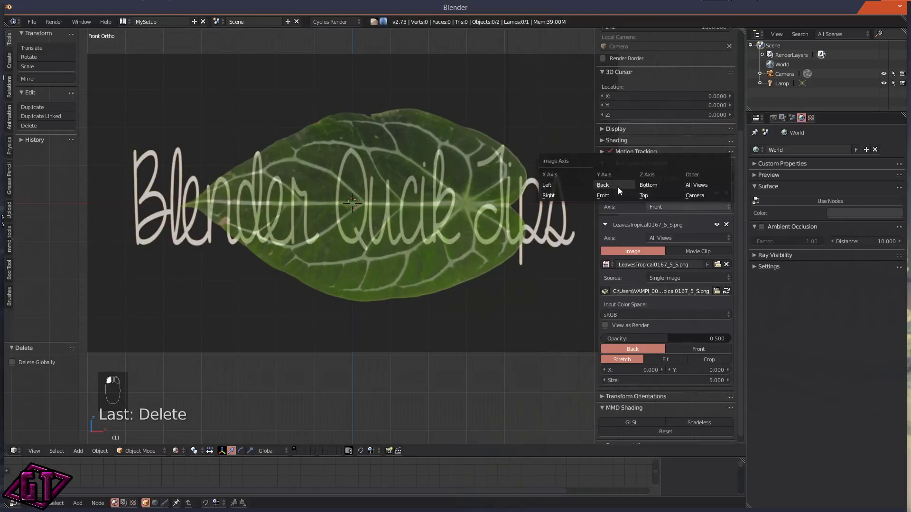
click(558, 193)
scroll(400, 193, down, 7)
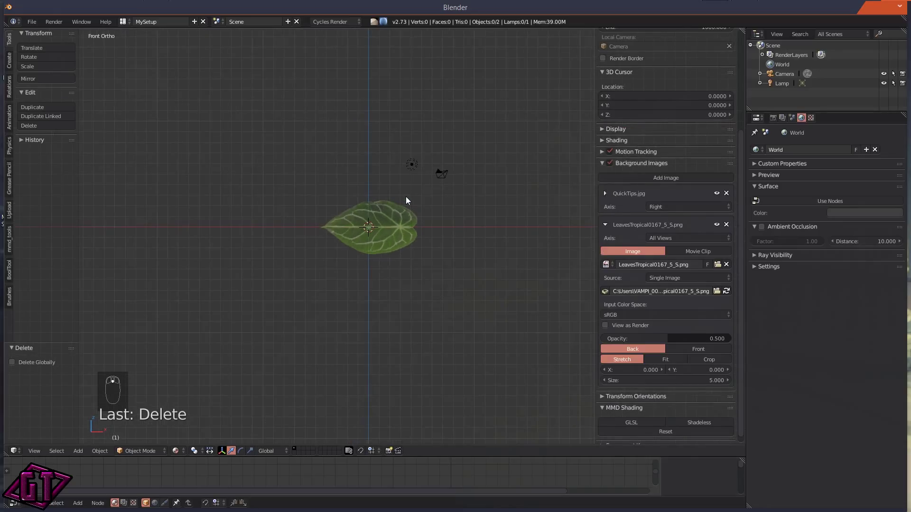
key(KP_3)
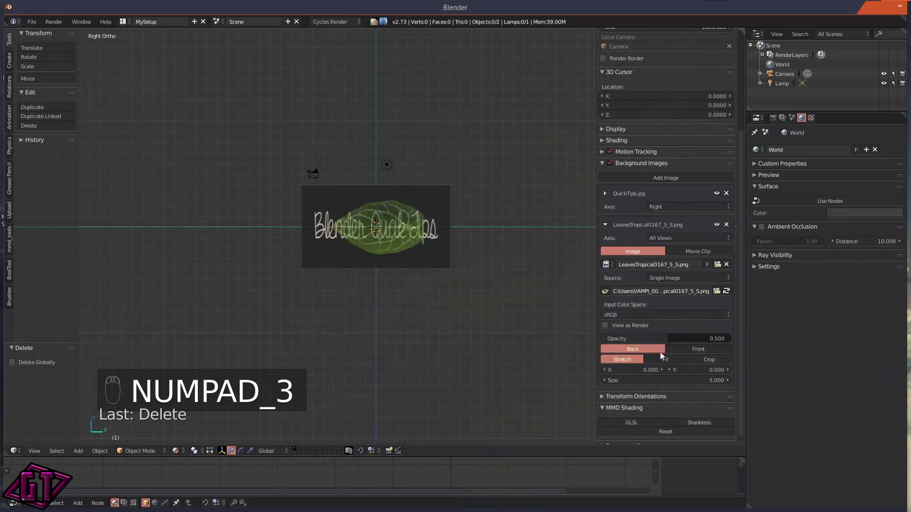
scroll(658, 356, down, 1)
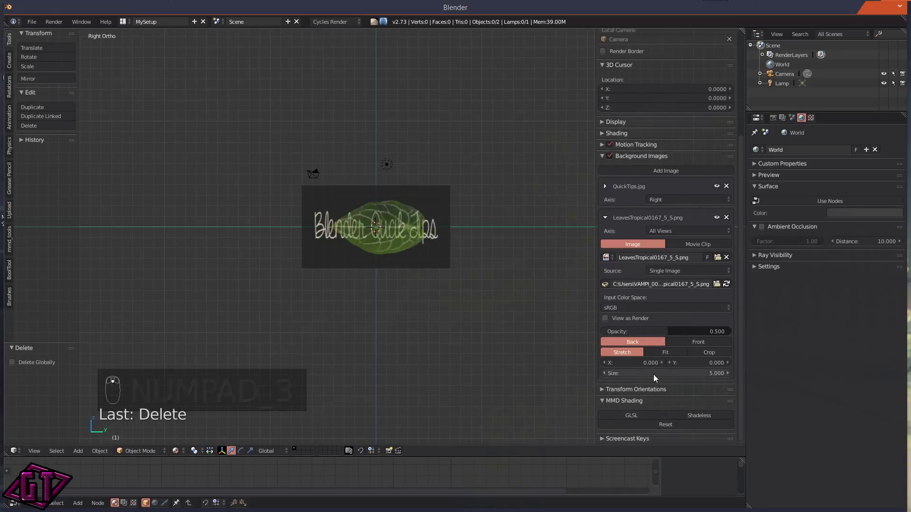
click(606, 187)
click(691, 199)
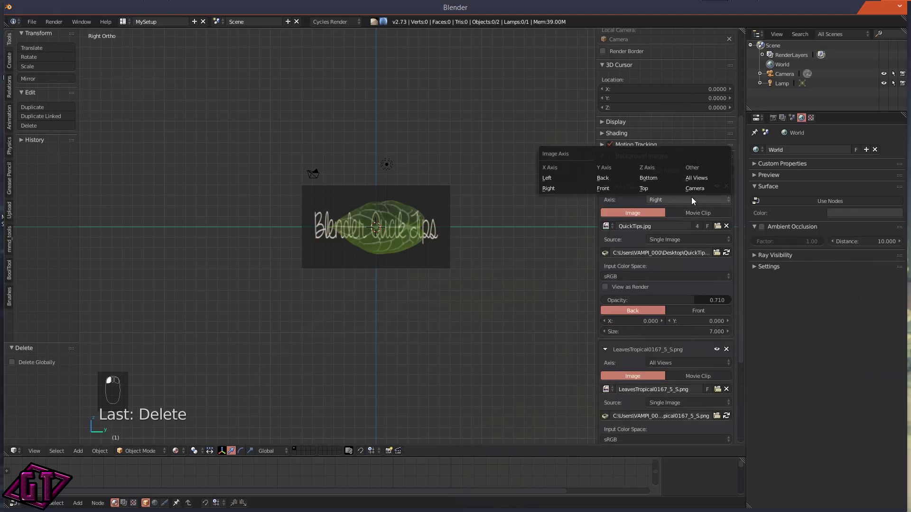
click(602, 189)
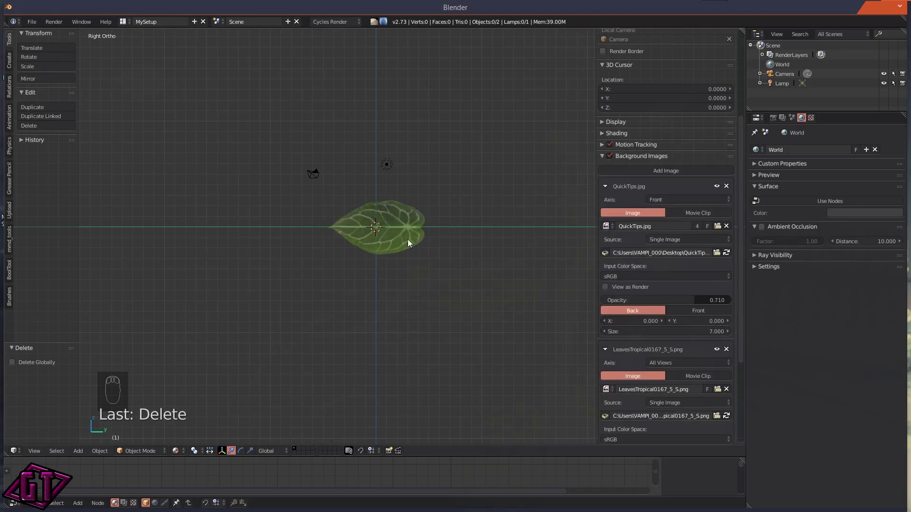
scroll(407, 240, up, 7)
scroll(428, 239, down, 5)
middle_drag(469, 229, 441, 251)
key(KP_3)
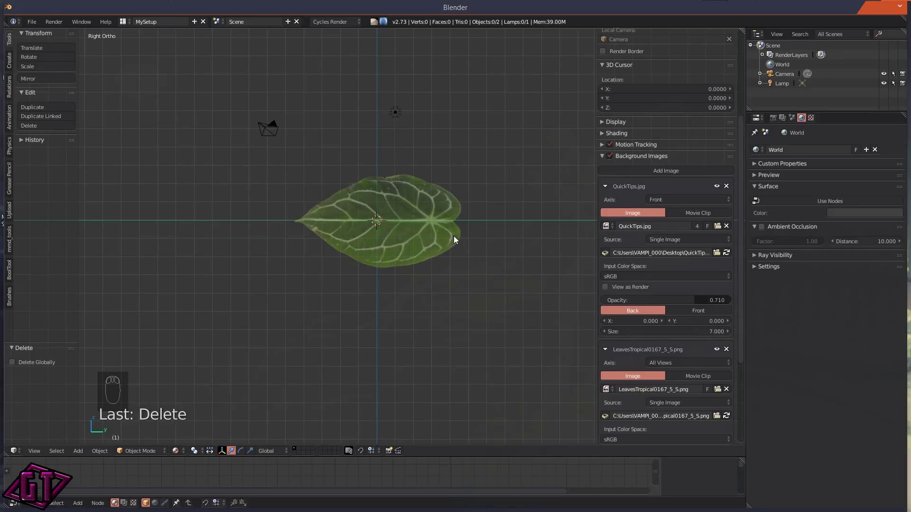
- Limit the LeavesTropical0167_5_S.png background to the Right axis
key(KP_1)
scroll(458, 235, up, 5)
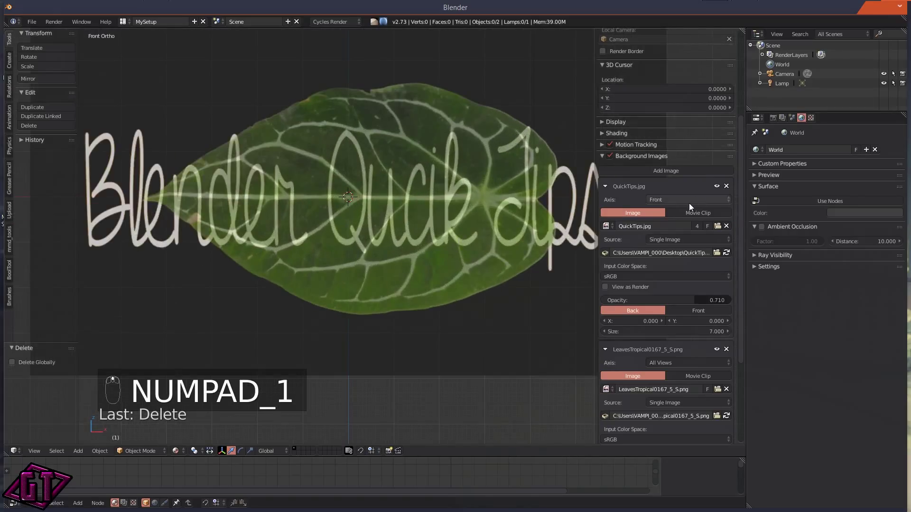
click(680, 361)
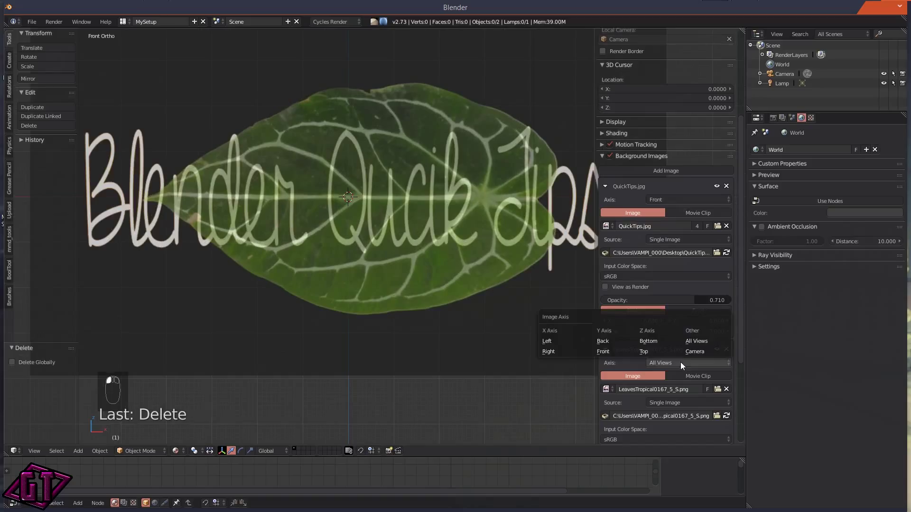
click(548, 352)
- Collapse both background entries, switch to Right Ortho view, and re-expand the leaf entry
scroll(375, 240, down, 6)
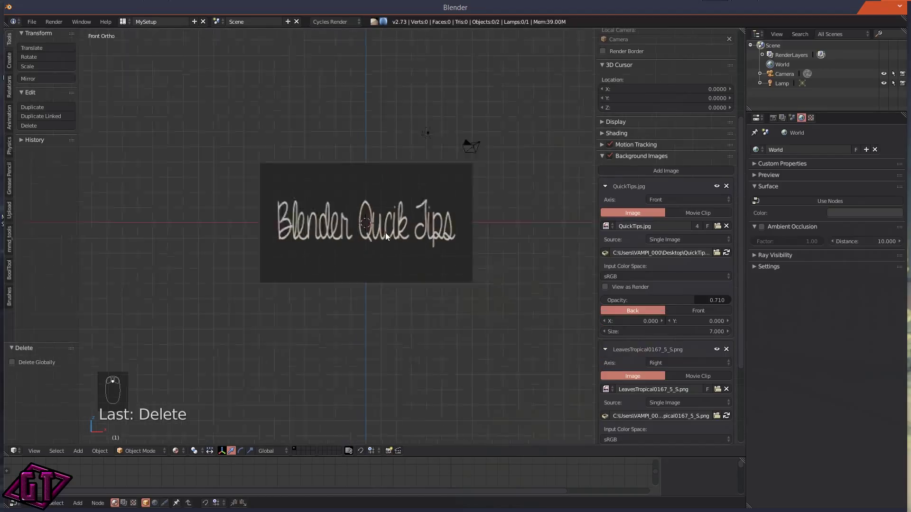
click(605, 186)
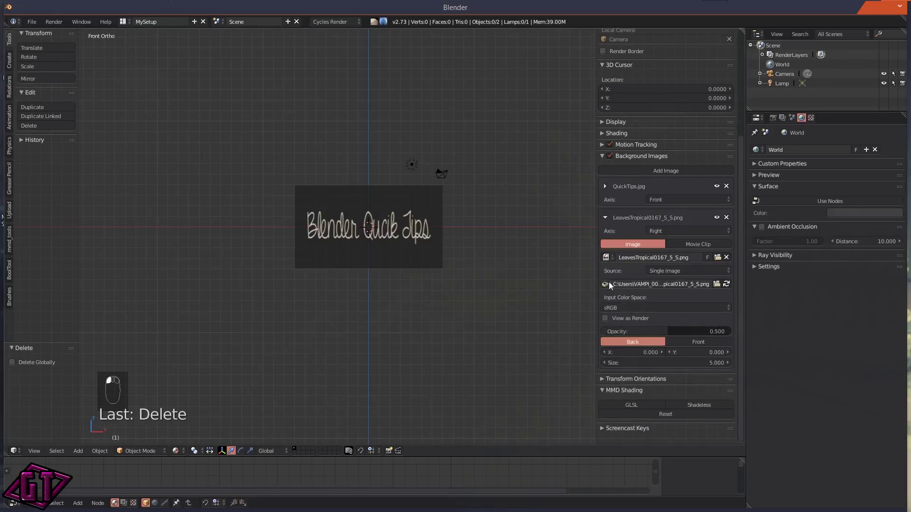
click(605, 218)
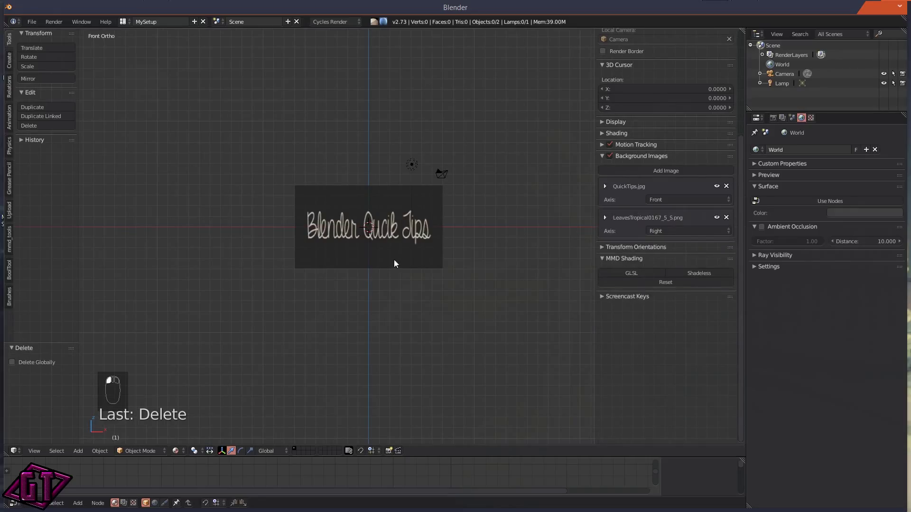
key(KP_3)
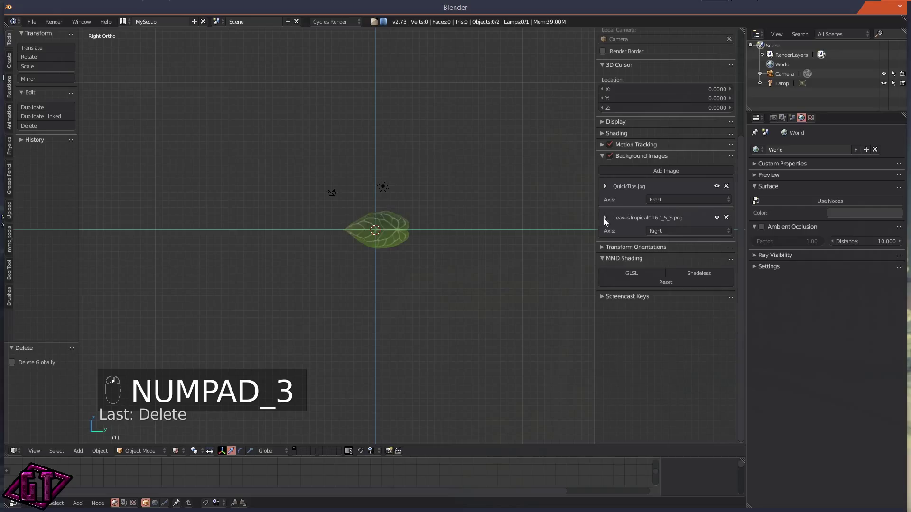
click(605, 218)
scroll(403, 197, up, 6)
scroll(437, 205, down, 2)
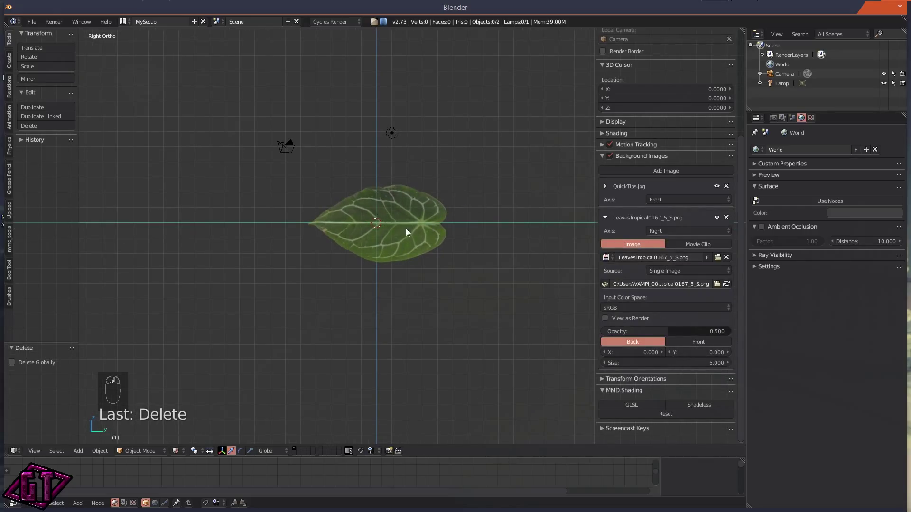
scroll(405, 228, up, 4)
- Add a plane mesh to the scene
key(shift+a)
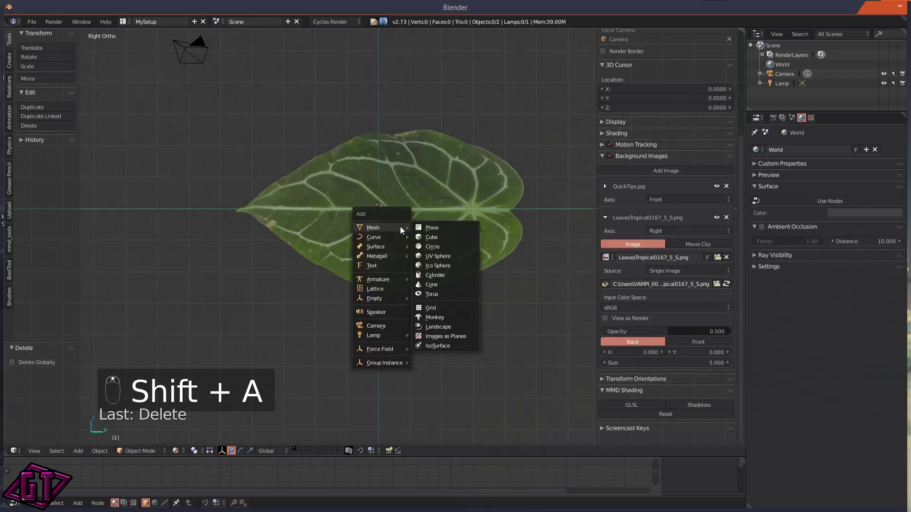
click(444, 227)
scroll(388, 206, up, 1)
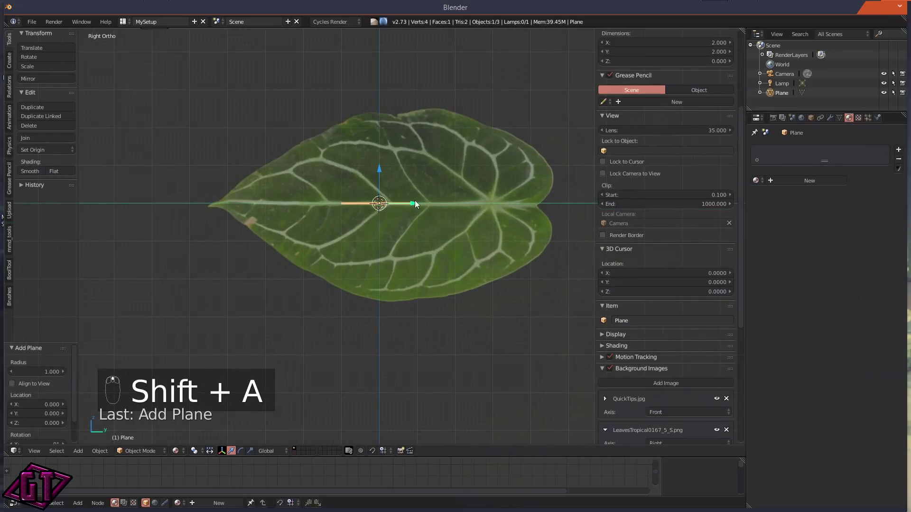
text(rx90)
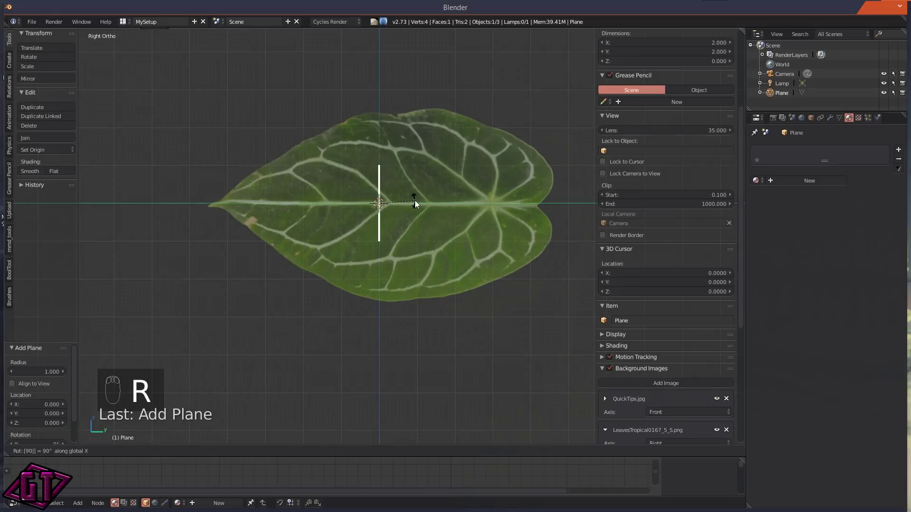
key(Return)
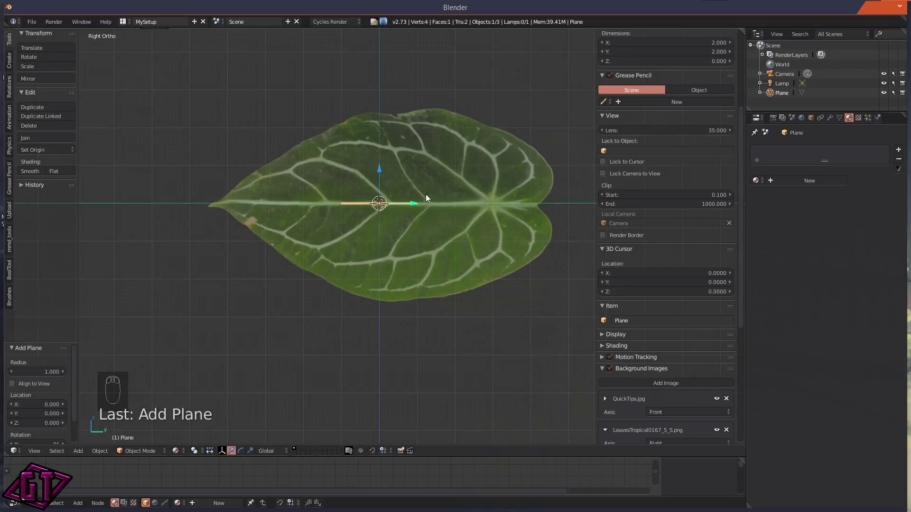
- Rotate the plane 90° about X and 90° about Z to face the Right view, then enter Edit Mode
key(r)
text(x)
text(90)
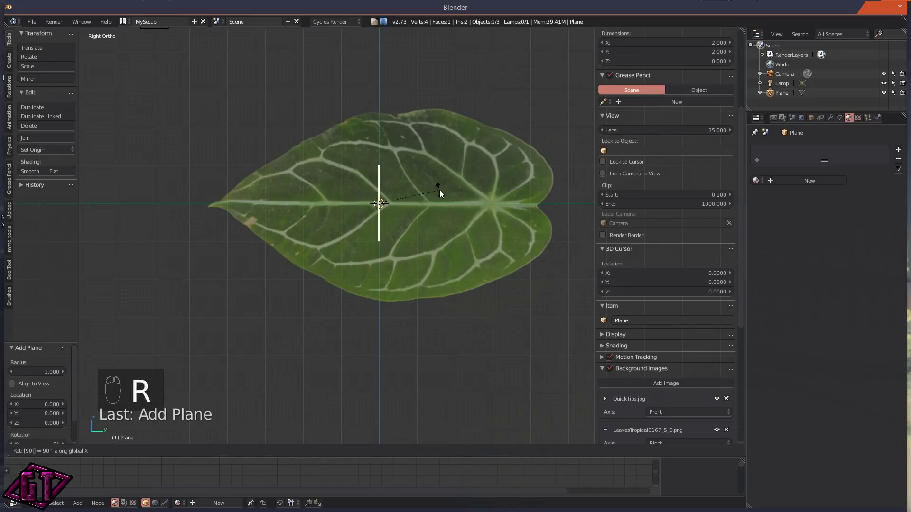
key(Return)
text(rz90)
key(Return)
scroll(439, 190, up, 4)
shift+middle_drag(457, 184, 400, 235)
scroll(400, 236, down, 4)
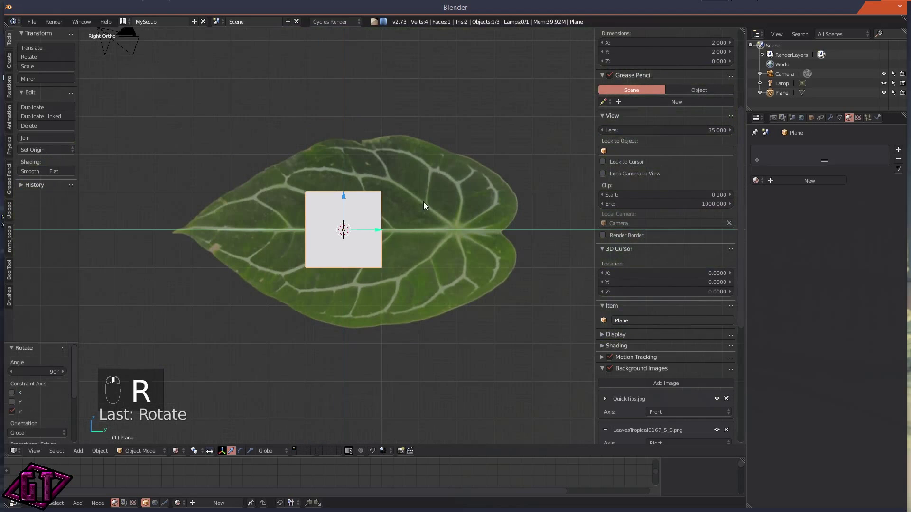
key(Tab)
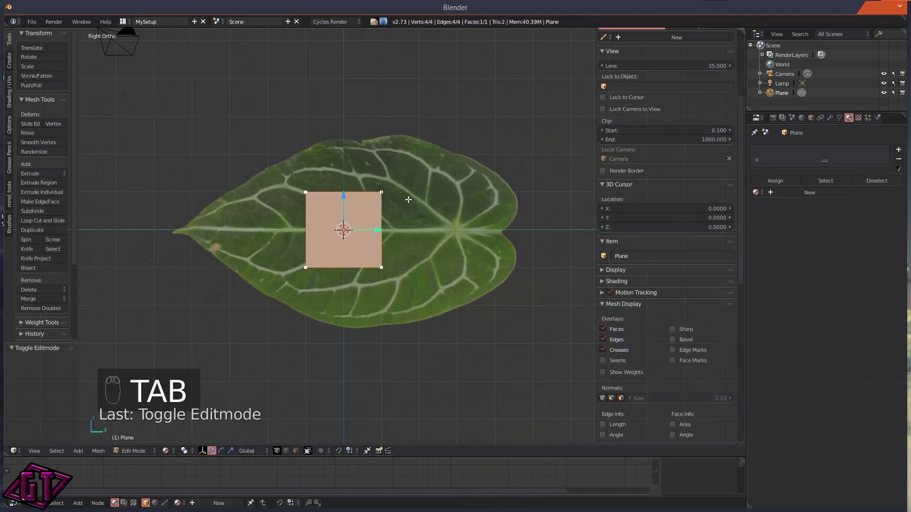
- Delete the plane's vertices and place a new vertex at the leaf's left tip
scroll(409, 200, up, 4)
scroll(413, 200, down, 3)
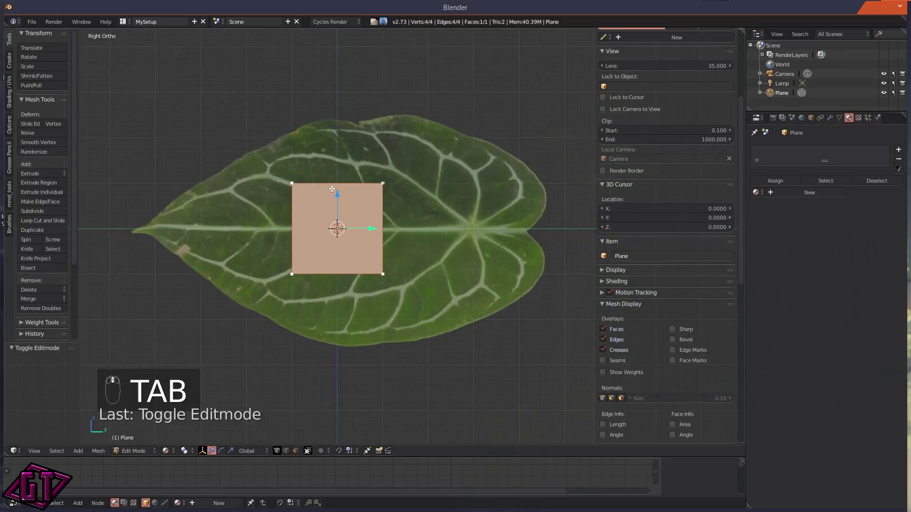
key(x)
click(332, 195)
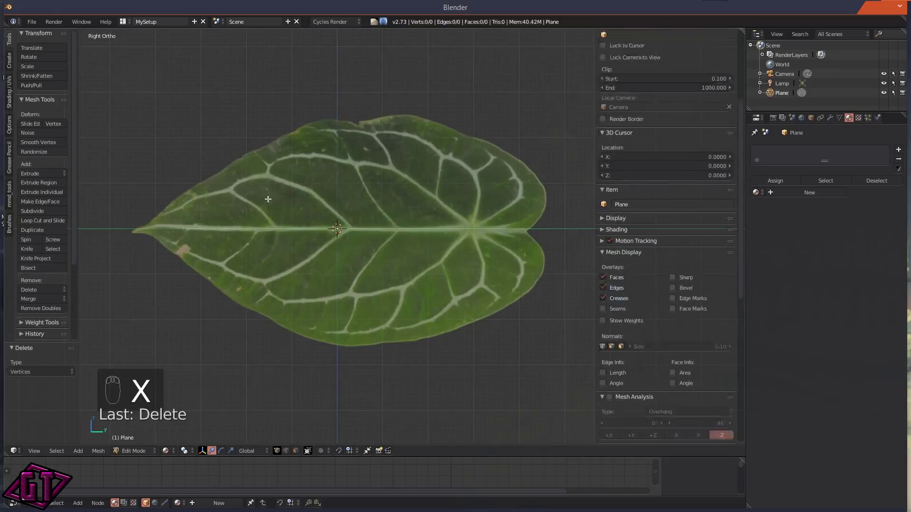
ctrl+click(162, 210)
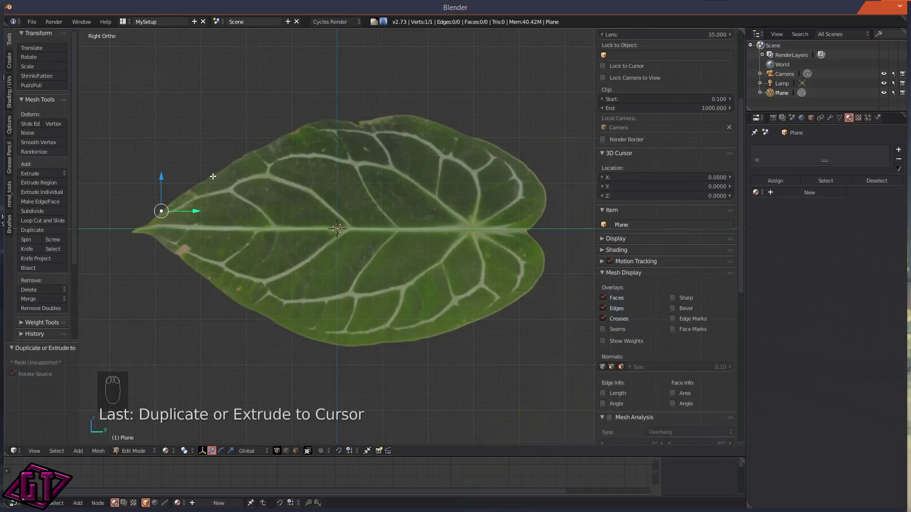
- Extrude two more vertices along the leaf's upper edge, then return to Object Mode
key(e)
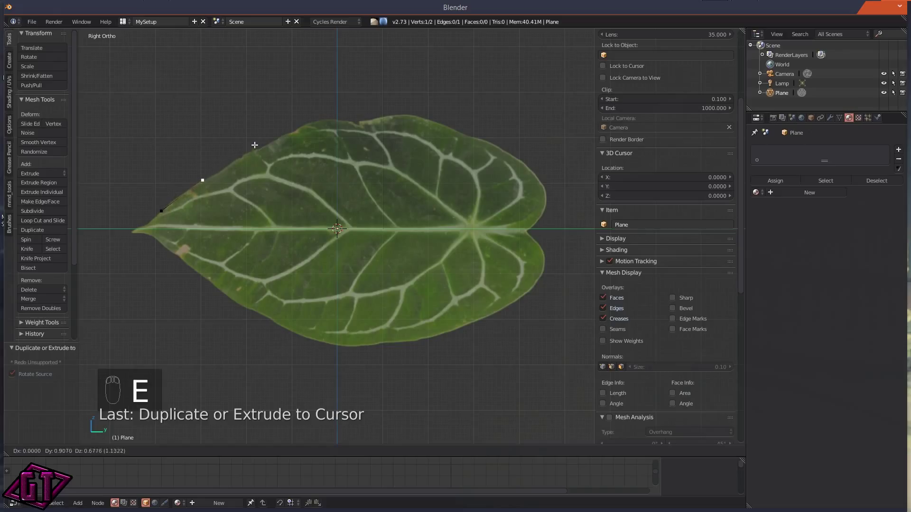
click(253, 145)
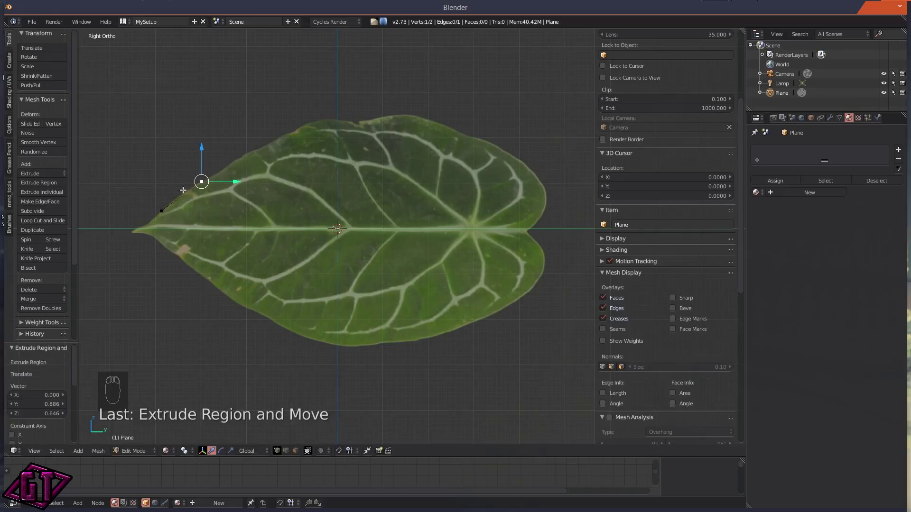
key(e)
click(239, 156)
scroll(342, 174, down, 5)
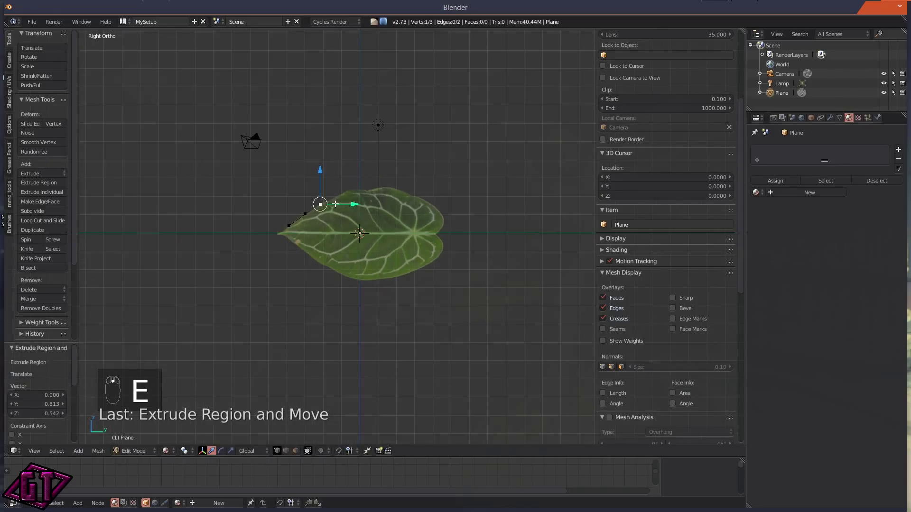
key(Tab)
click(301, 243)
scroll(426, 217, down, 2)
middle_drag(426, 212, 459, 228)
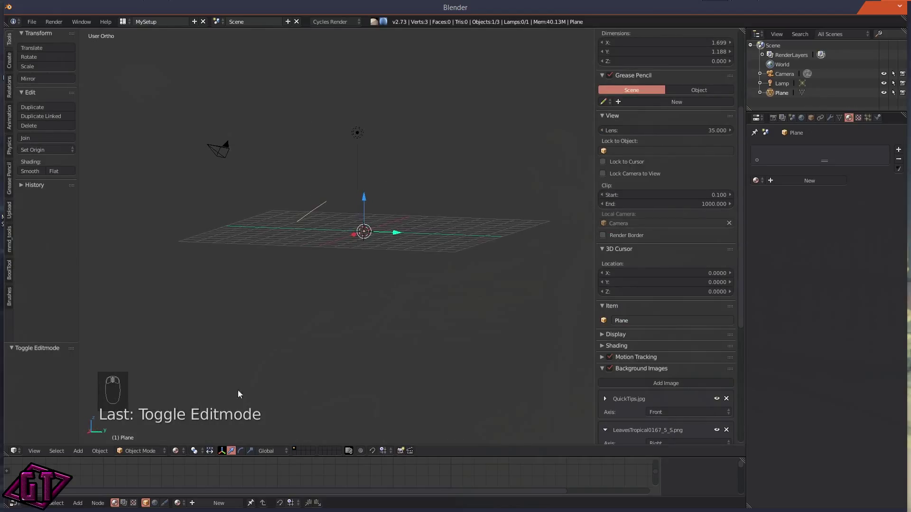
- Switch the enlarged lower area to the UV/Image Editor showing QuickTips.jpg, then shrink it back
drag(543, 457, 542, 287)
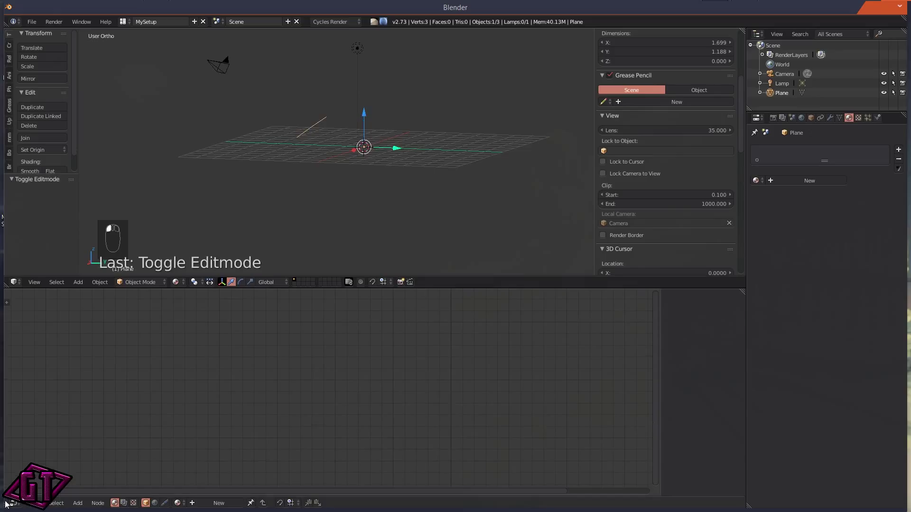
click(12, 504)
click(52, 430)
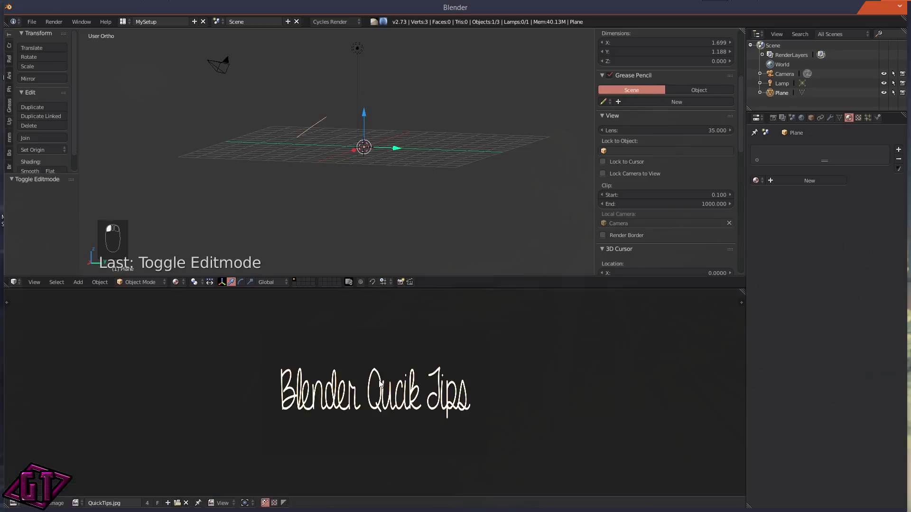
scroll(381, 403, up, 3)
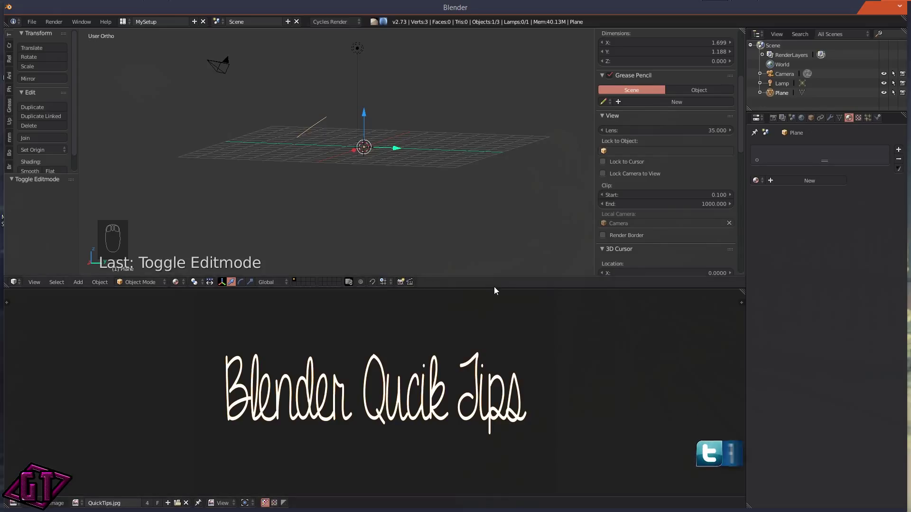
drag(506, 289, 506, 437)
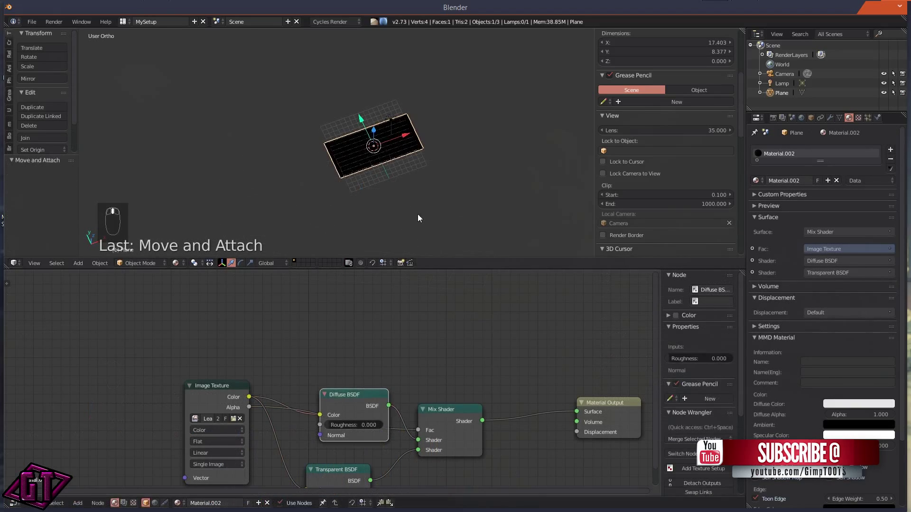
- Zoom and orbit the 3D view to see the image-textured plane almost edge-on
scroll(417, 214, up, 6)
scroll(451, 166, down, 3)
mouse_move(460, 159)
middle_down()
mouse_move(479, 158)
mouse_move(455, 166)
mouse_move(442, 158)
middle_up()
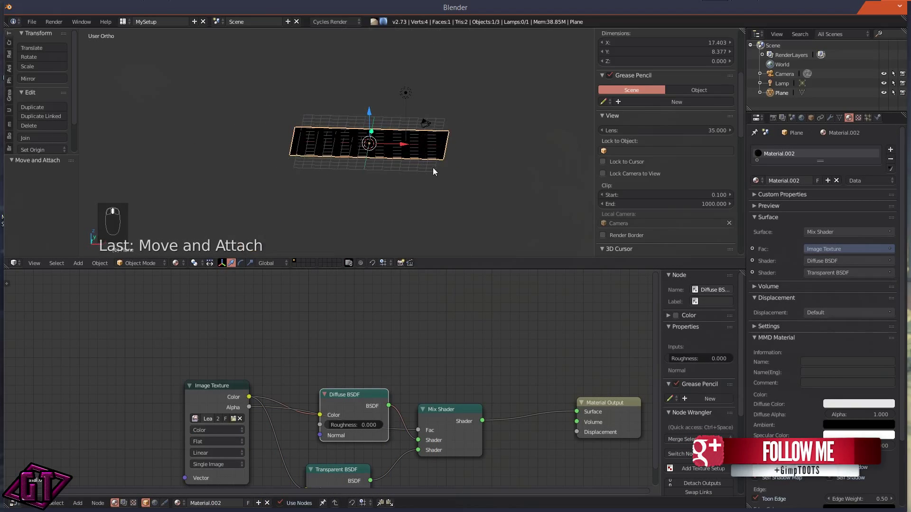
scroll(432, 167, up, 3)
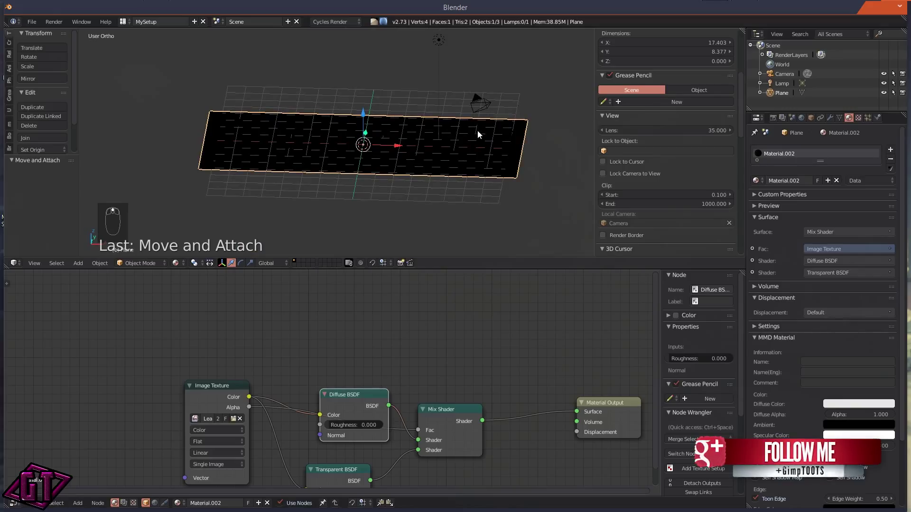
scroll(311, 168, down, 2)
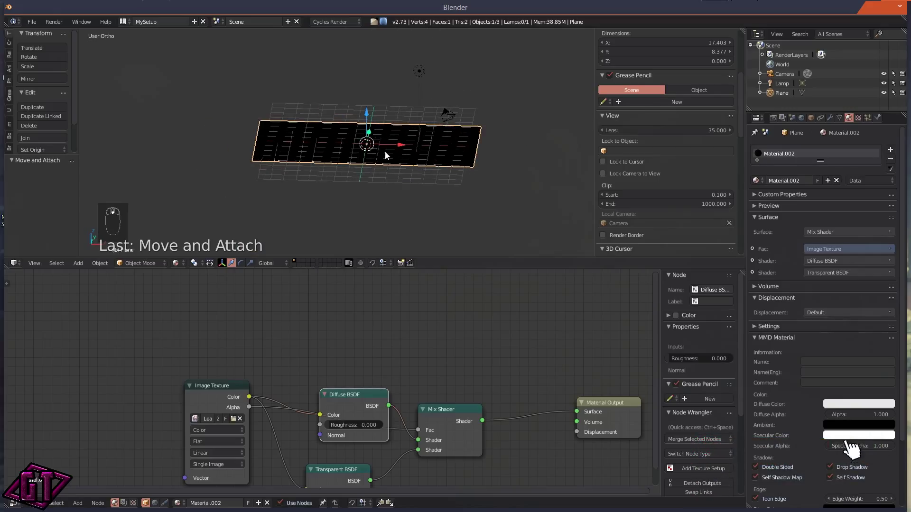
scroll(408, 78, down, 3)
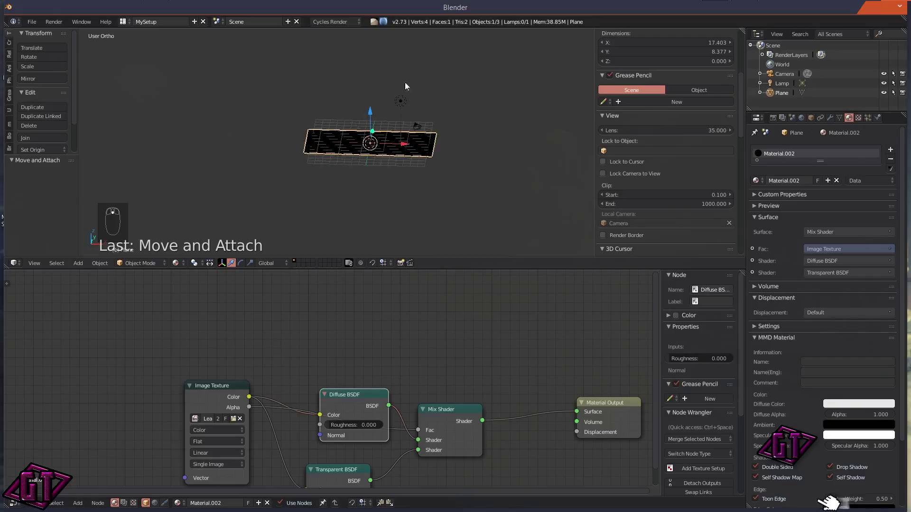